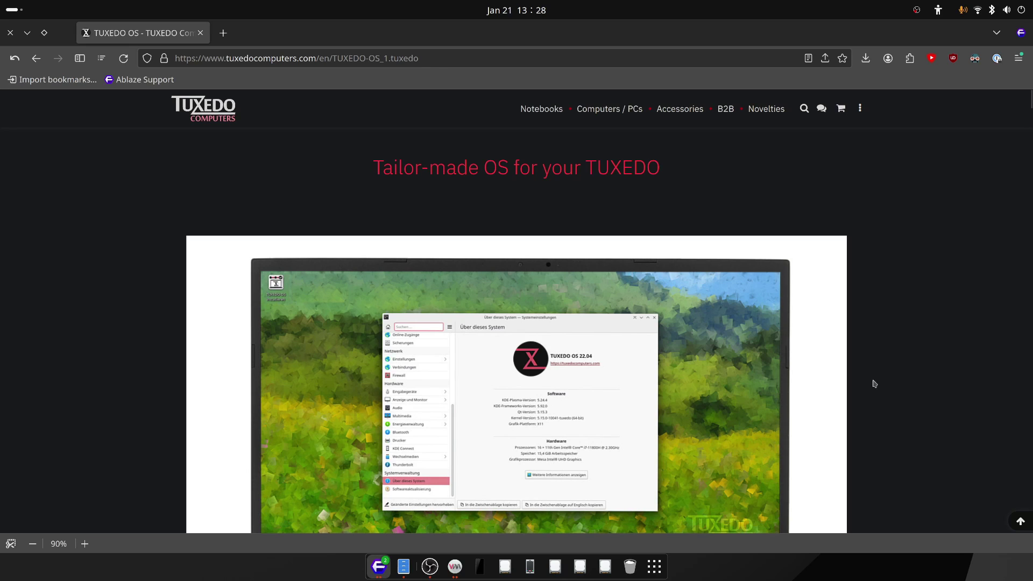
Step: Scroll through the TUXEDO OS web page down to the bottom and partway back up
scroll(884, 381, "down", 1)
scroll(884, 381, "down", 1)
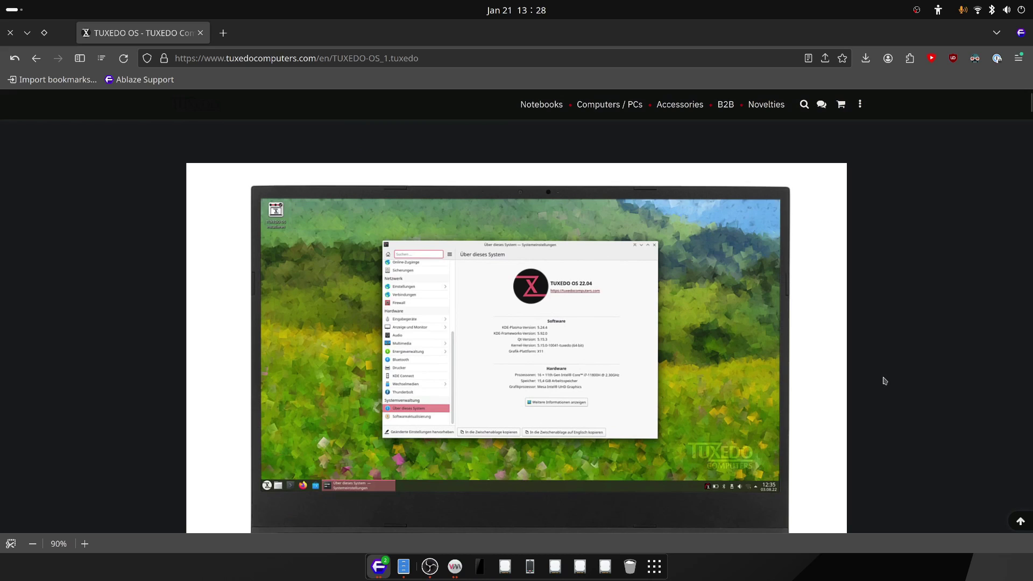
scroll(885, 381, "down", 15)
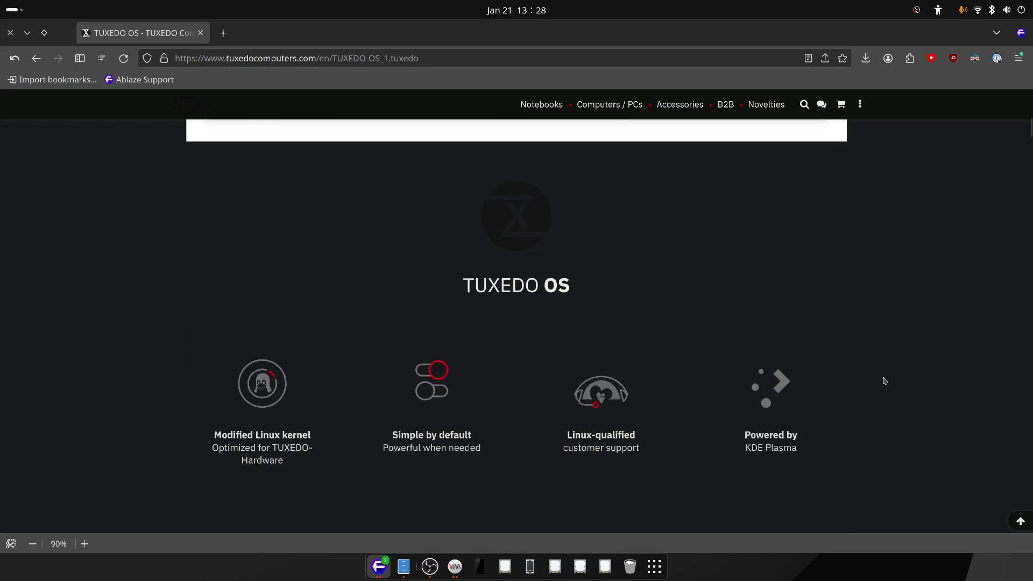
scroll(884, 381, "down", 10)
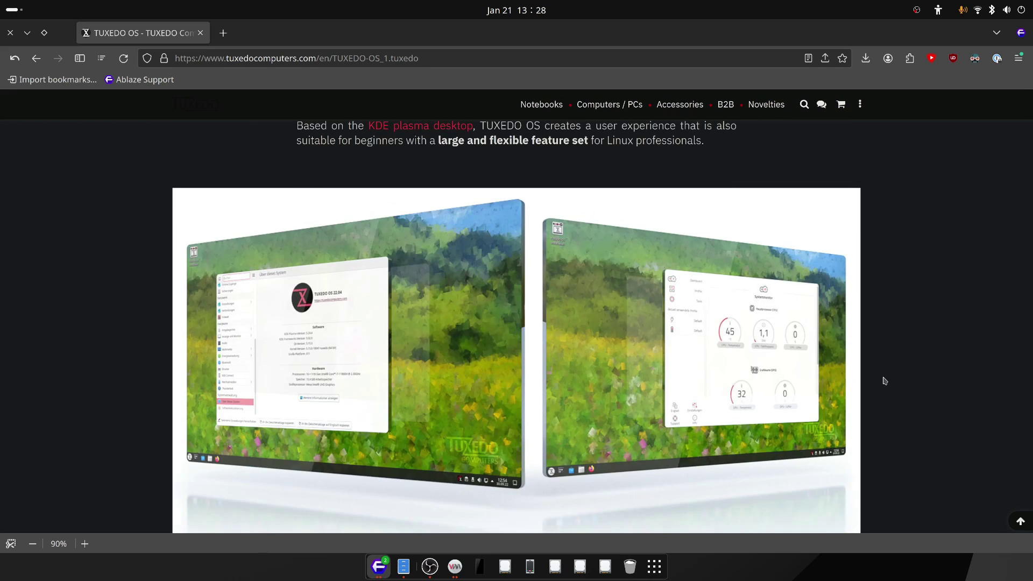
scroll(884, 380, "down", 4)
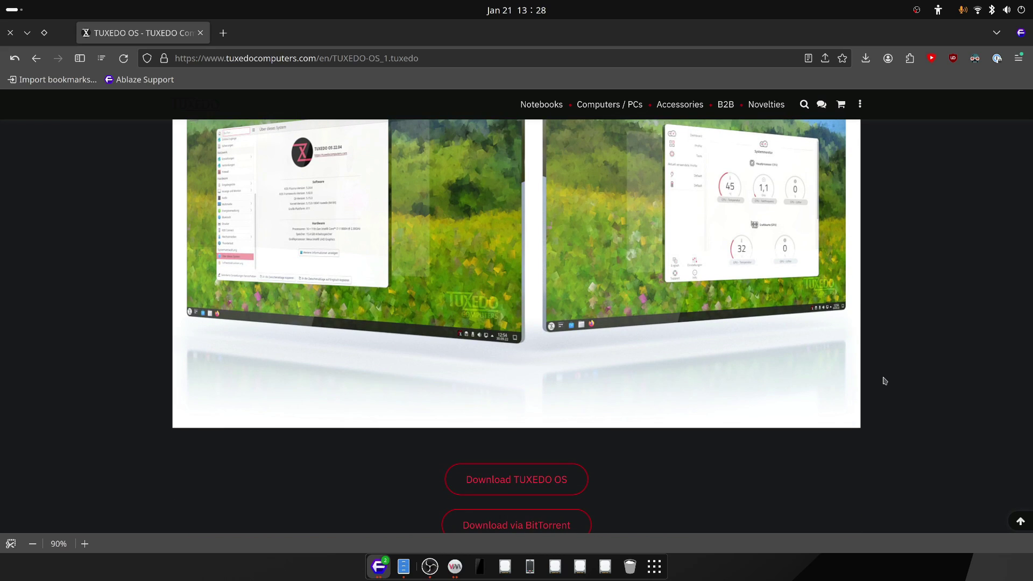
scroll(884, 380, "down", 2)
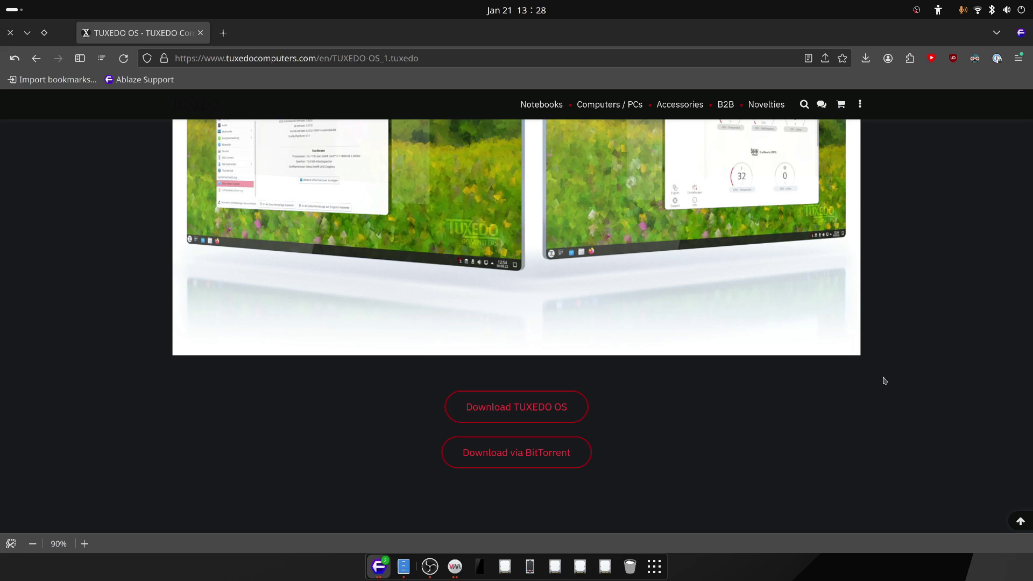
scroll(892, 391, "down", 8)
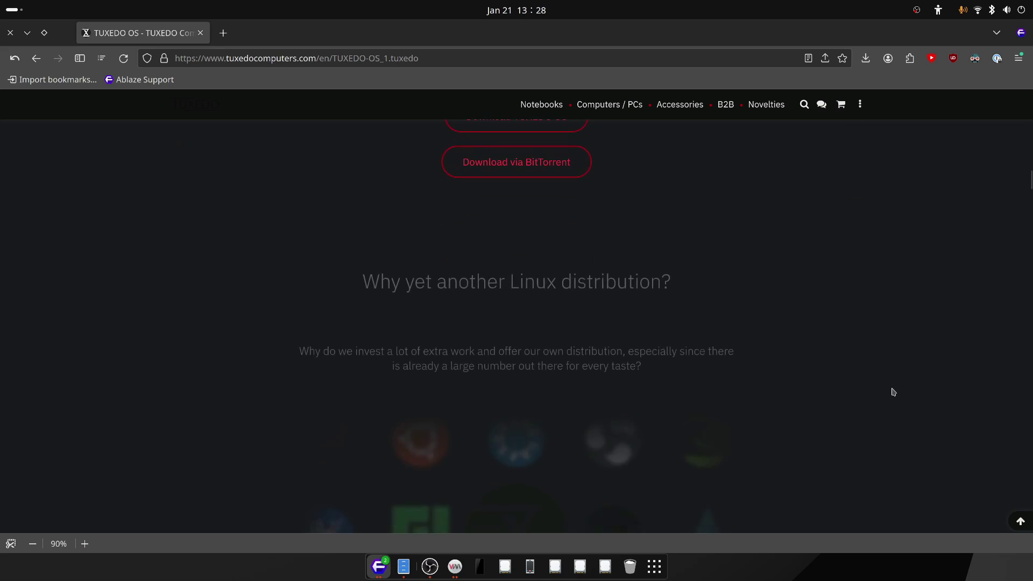
scroll(892, 391, "down", 10)
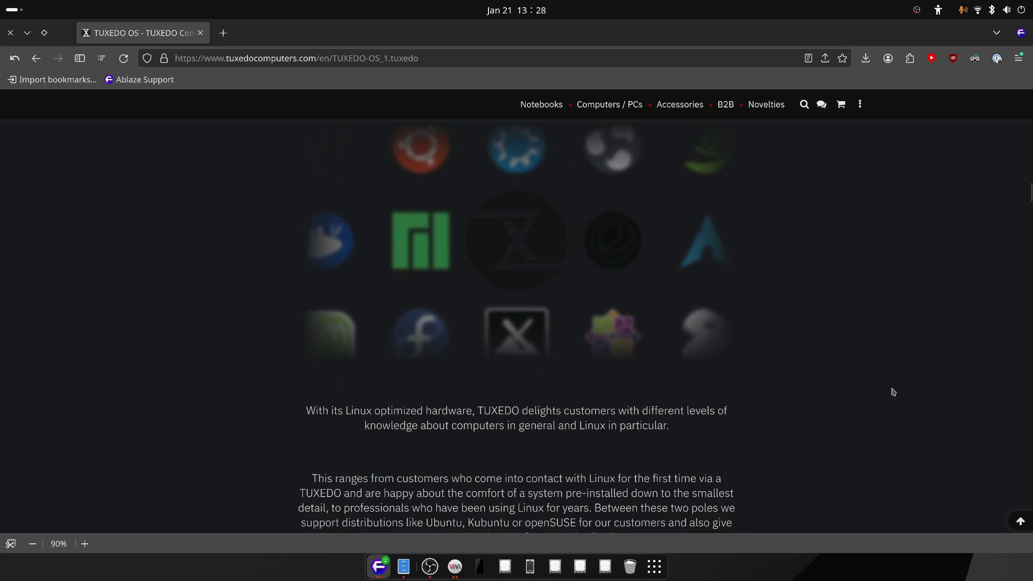
scroll(892, 391, "down", 6)
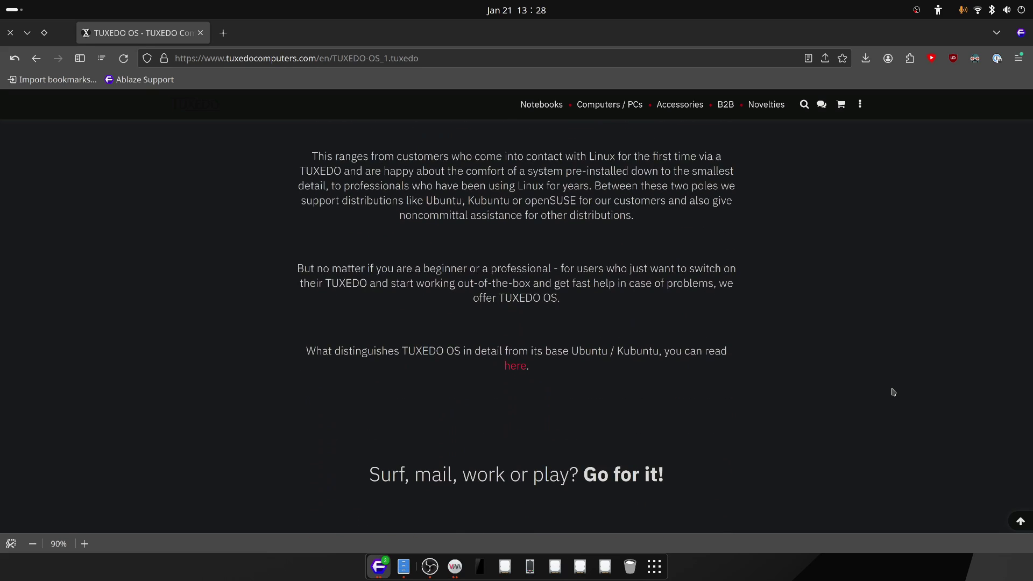
scroll(892, 391, "down", 15)
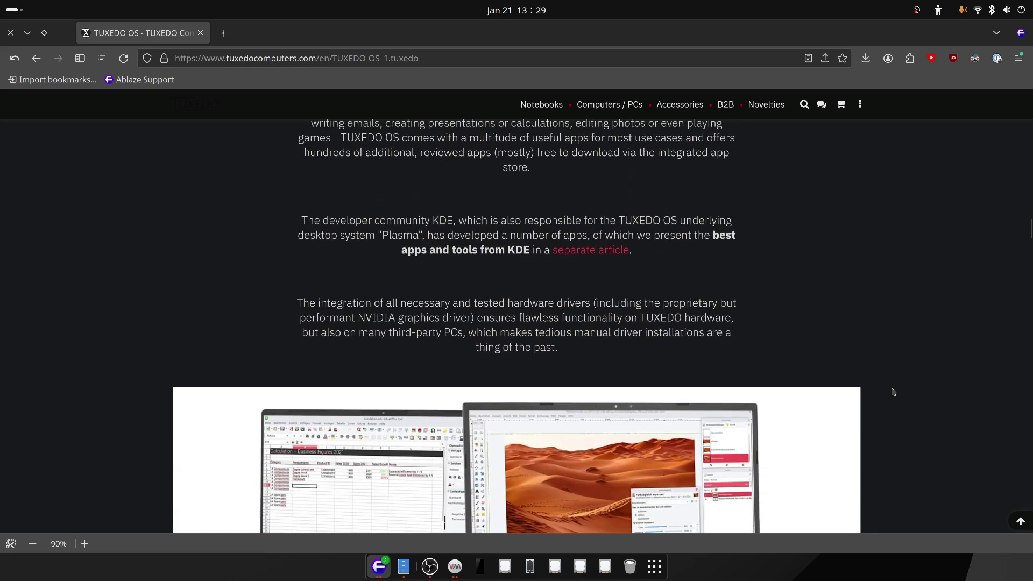
scroll(892, 391, "down", 8)
scroll(918, 401, "down", 10)
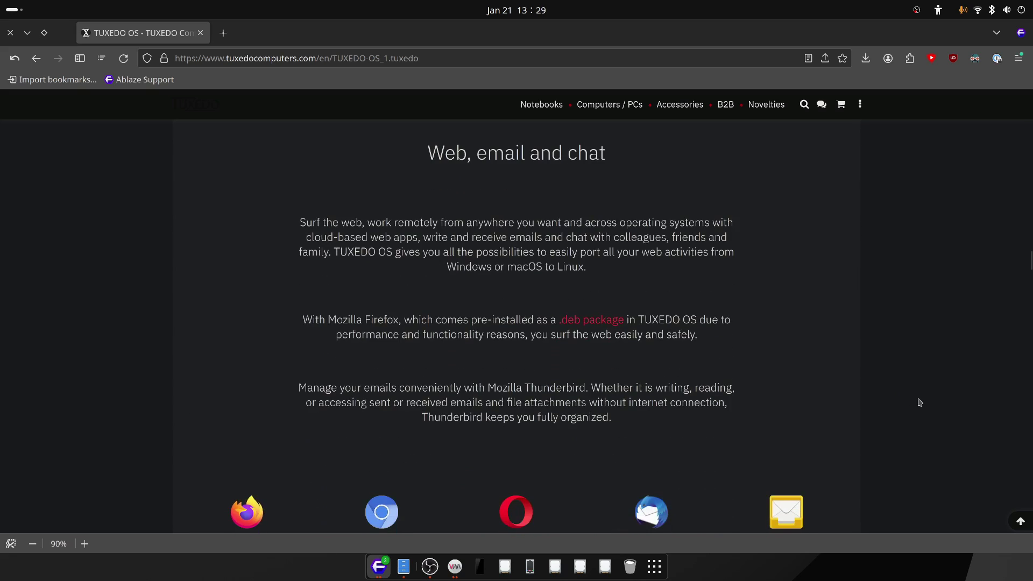
scroll(919, 403, "down", 13)
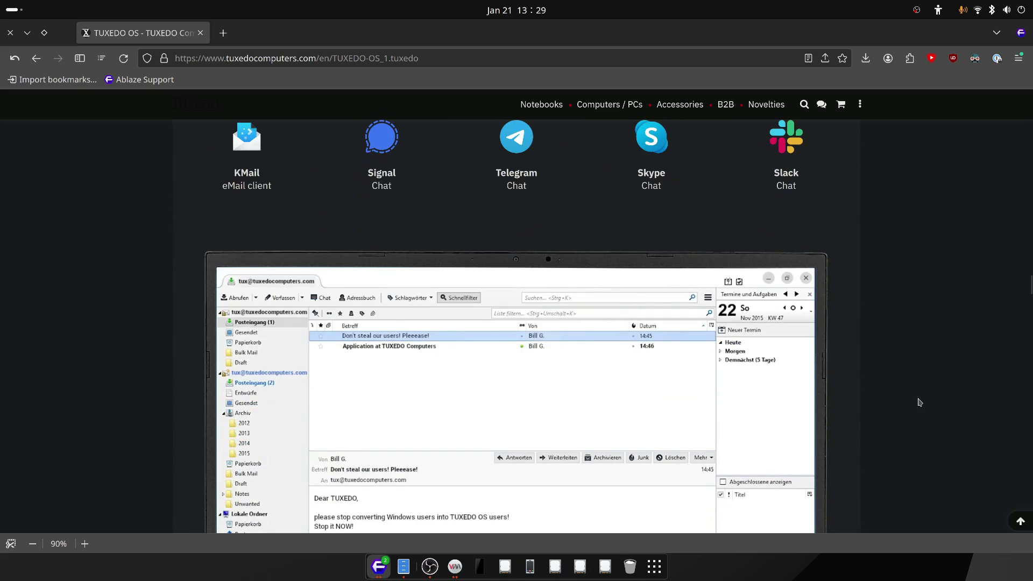
scroll(919, 402, "down", 9)
scroll(919, 403, "down", 9)
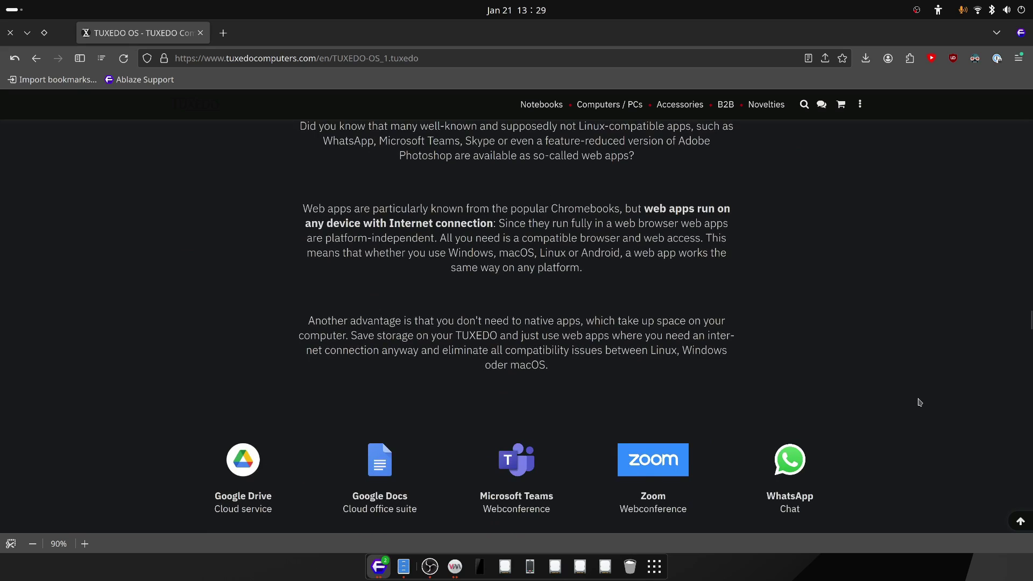
scroll(919, 402, "down", 13)
scroll(919, 403, "down", 20)
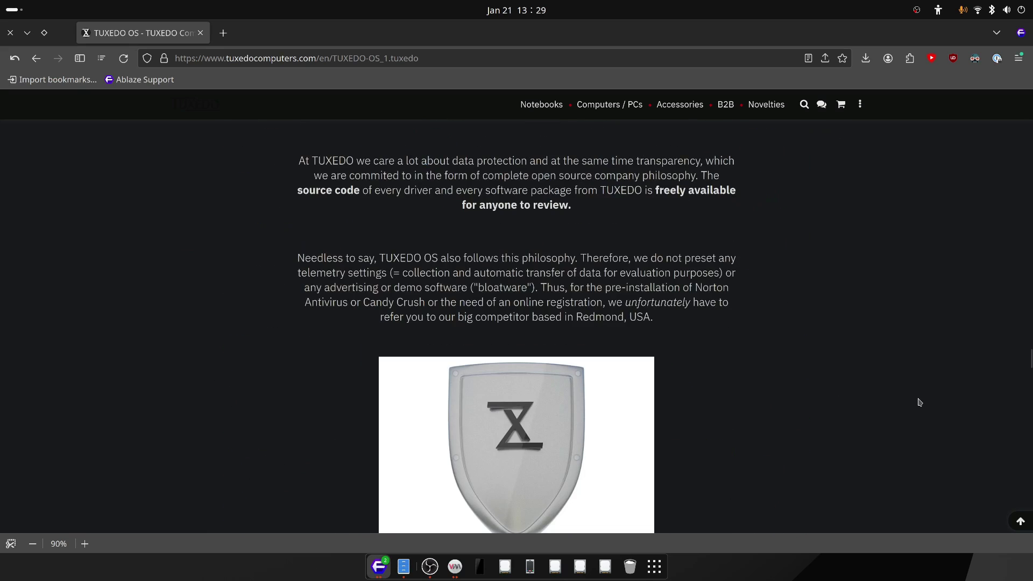
scroll(919, 402, "down", 20)
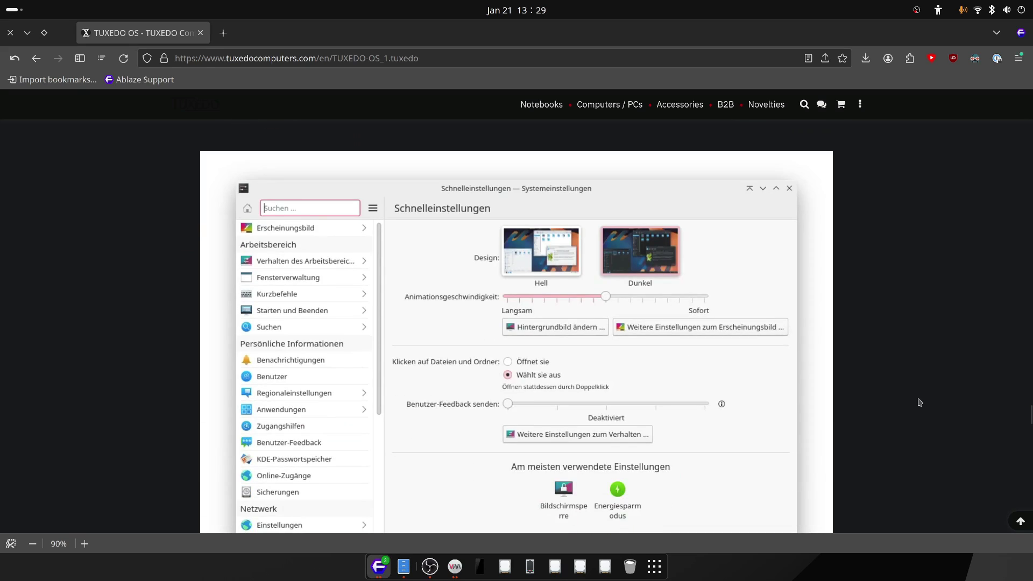
scroll(919, 402, "up", 20)
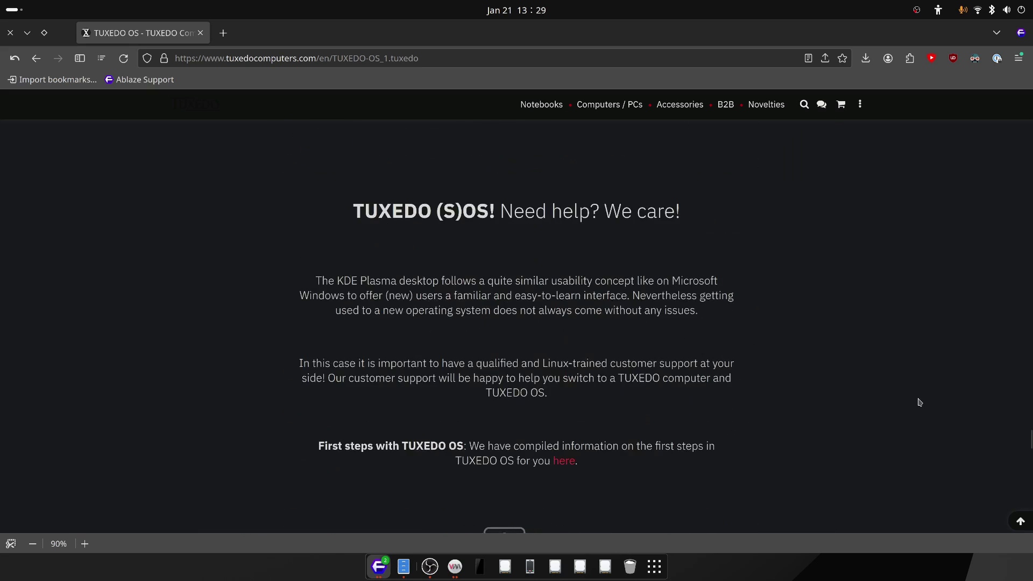
scroll(919, 401, "up", 15)
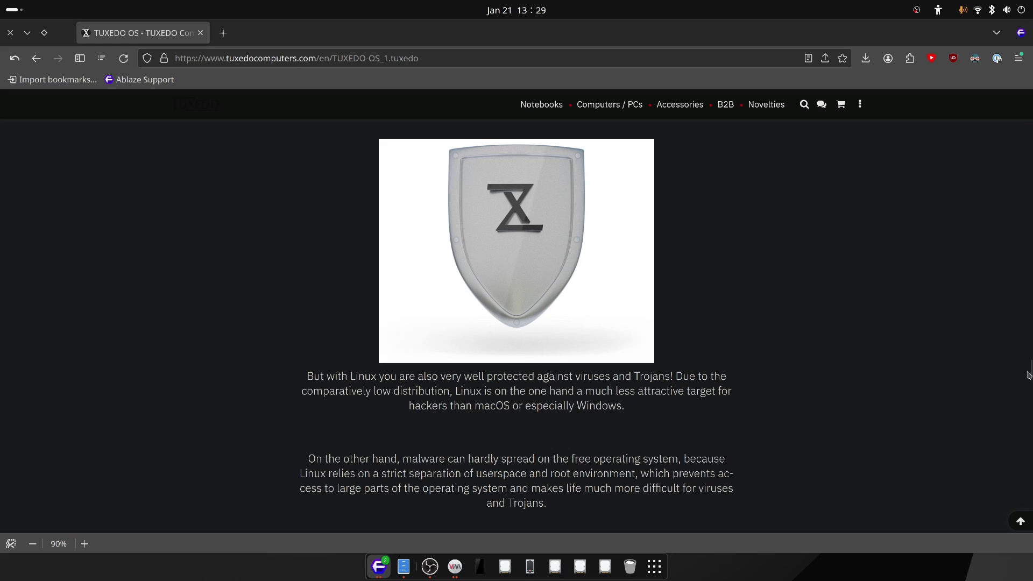
scroll(1028, 383, "up", 20)
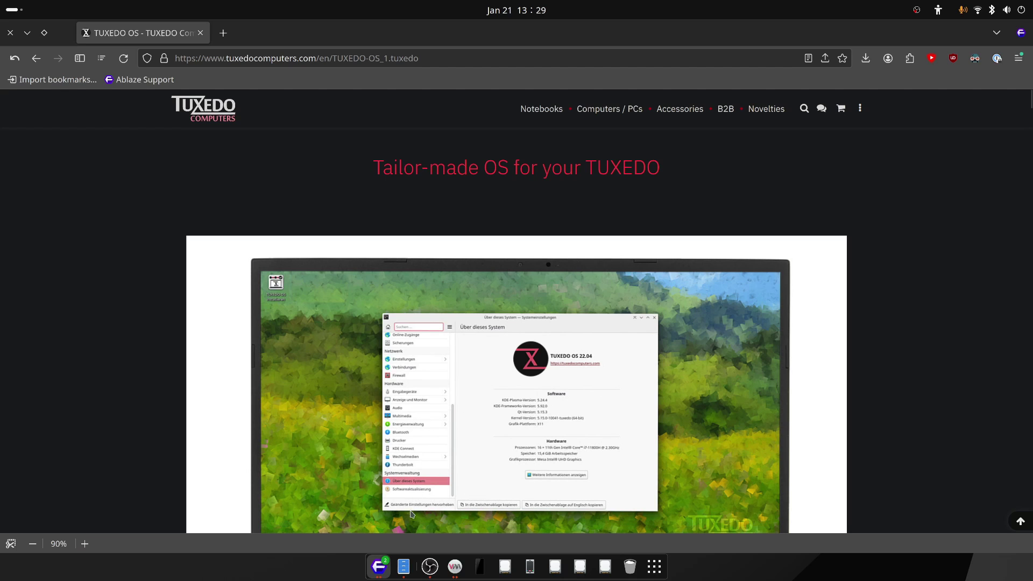
Step: Make the VM fullscreen and accept American English, Los Angeles time zone and the default keyboard
left_click(455, 565)
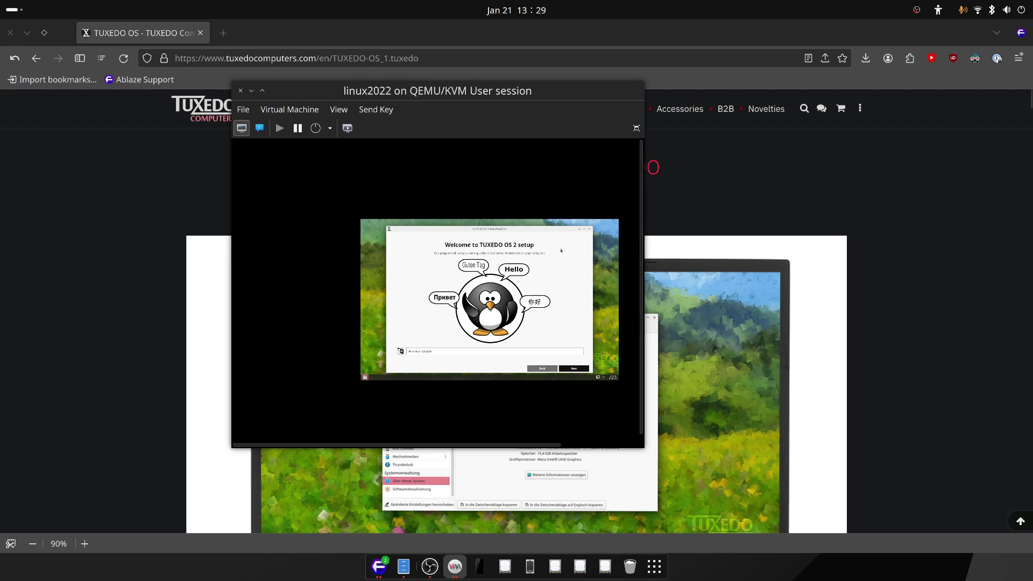
left_click(636, 127)
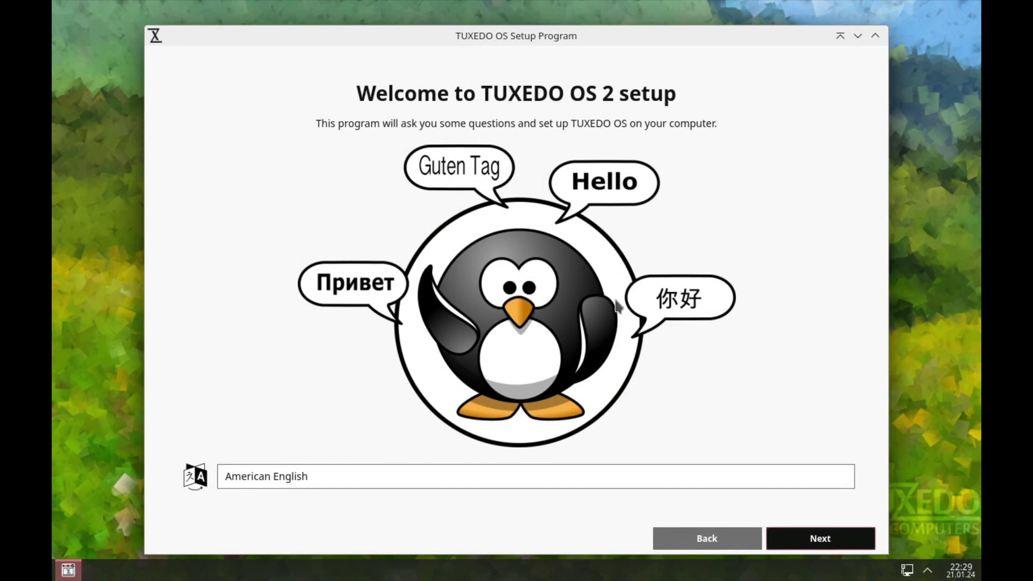
left_click(806, 542)
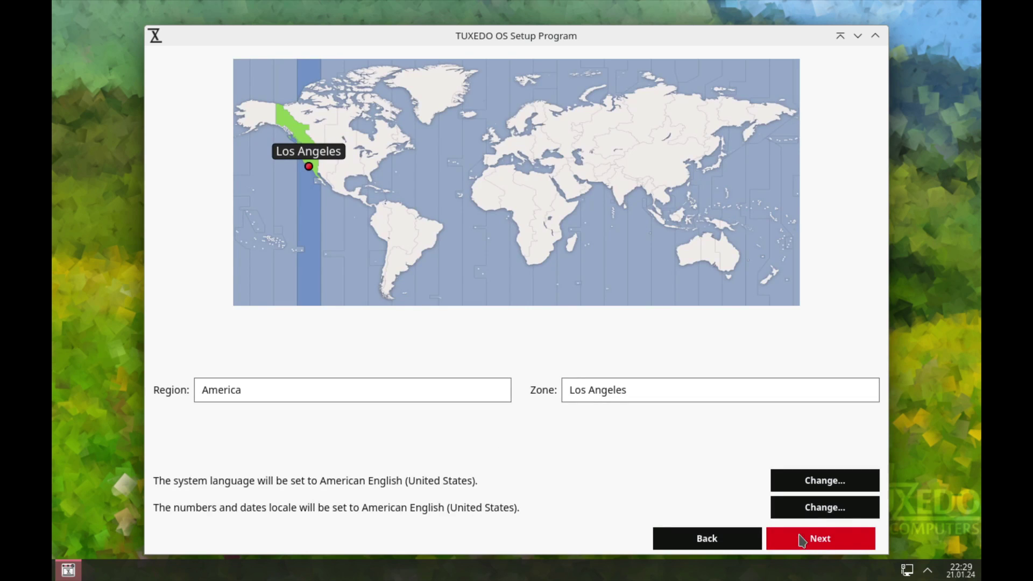
left_click(847, 549)
left_click(847, 549)
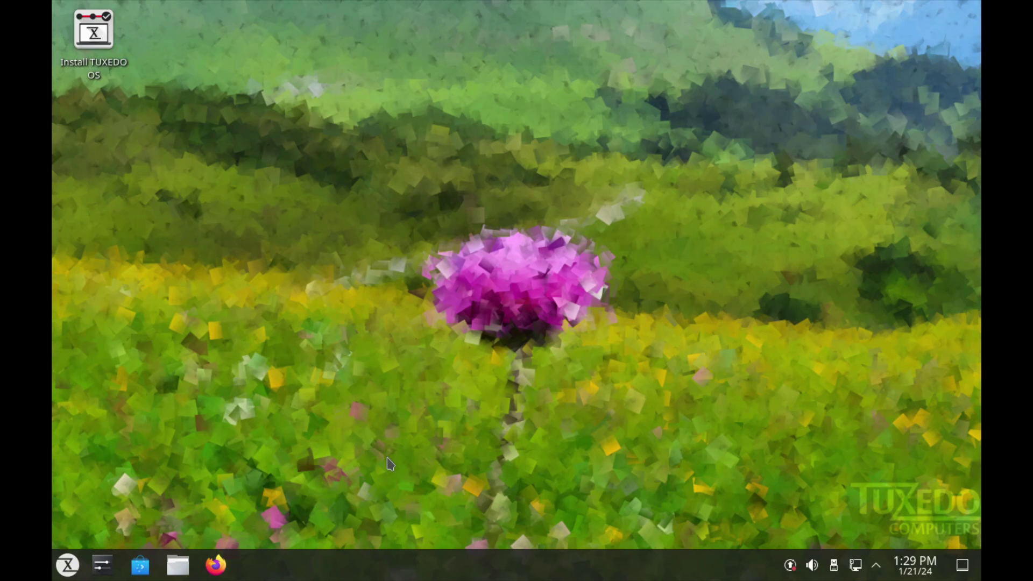
Step: Launch the TUXEDO OS installer from the live desktop and pass its welcome page
left_click(67, 568)
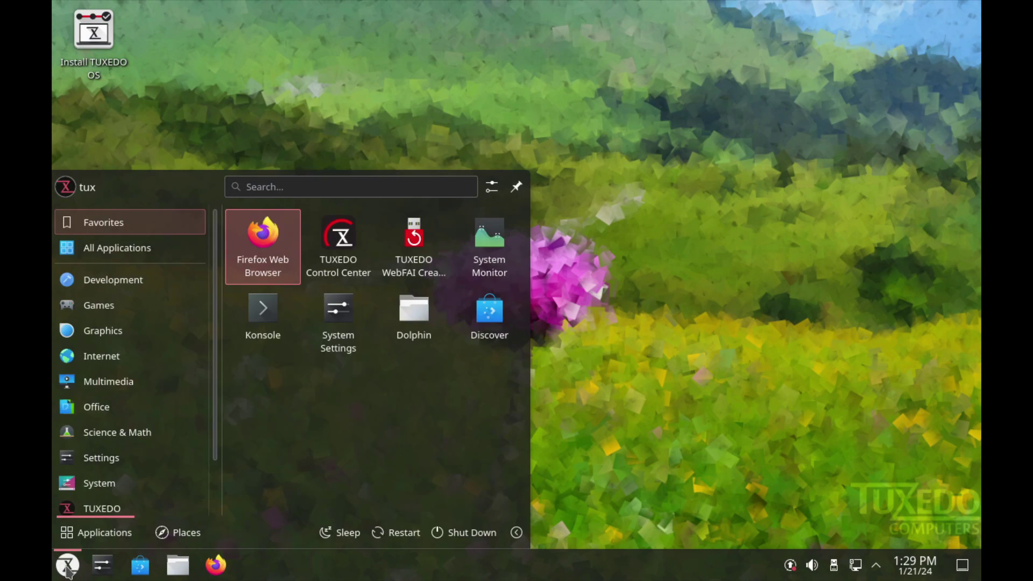
left_click(68, 566)
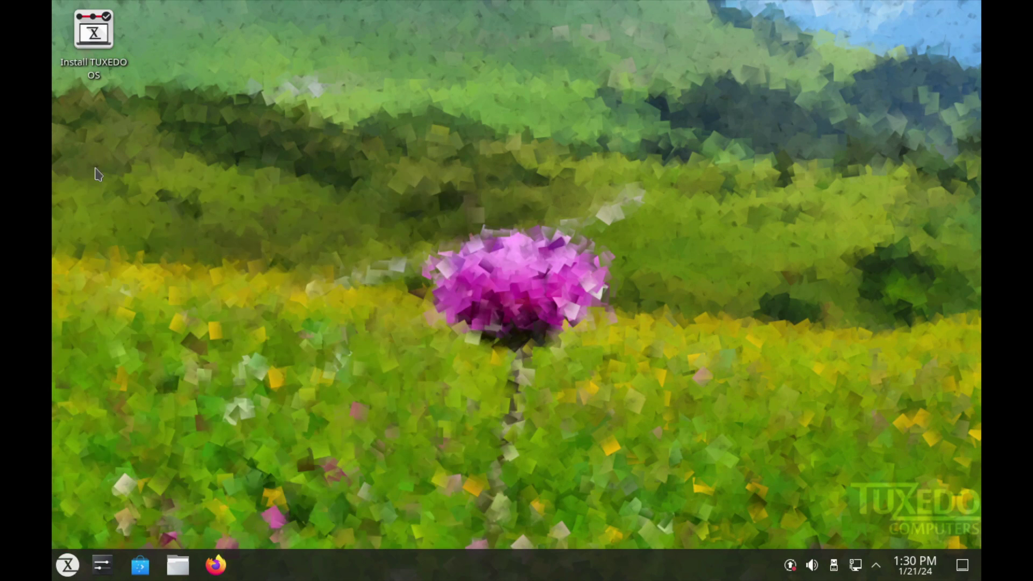
left_click(104, 65)
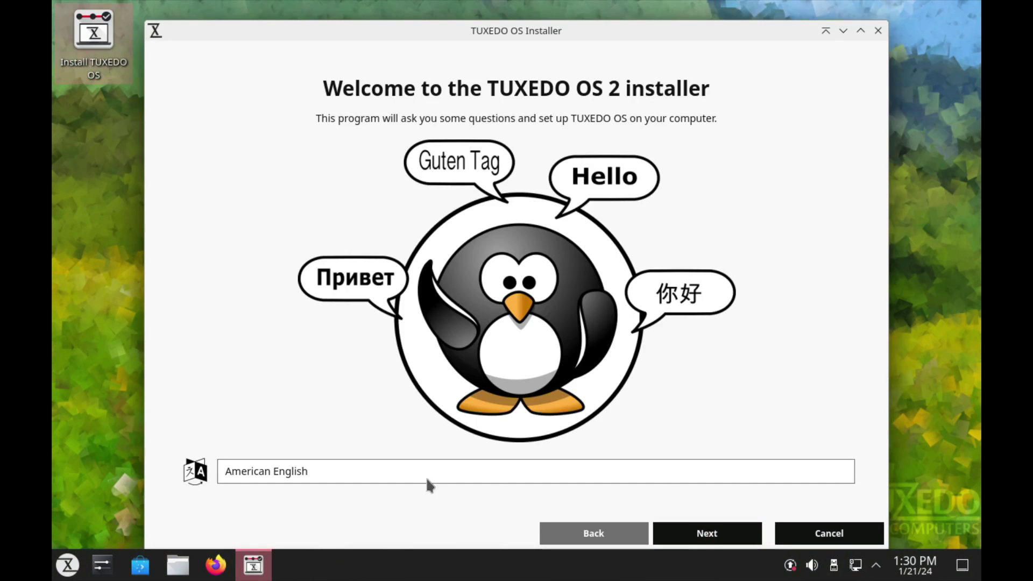
left_click(732, 537)
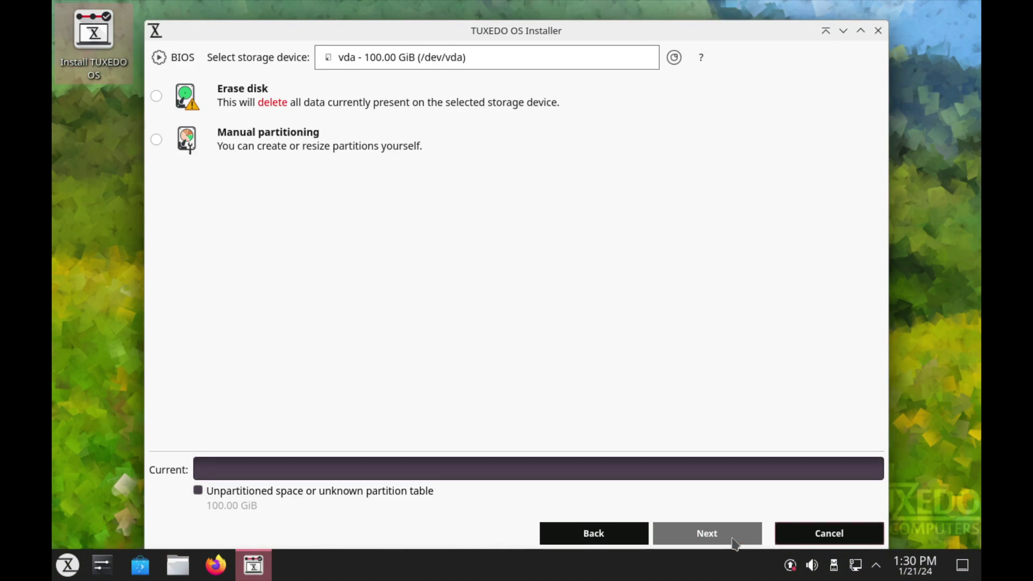
Step: Set the disk to Erase disk with Swap to file and an ext4 filesystem
left_click(284, 107)
left_click(490, 148)
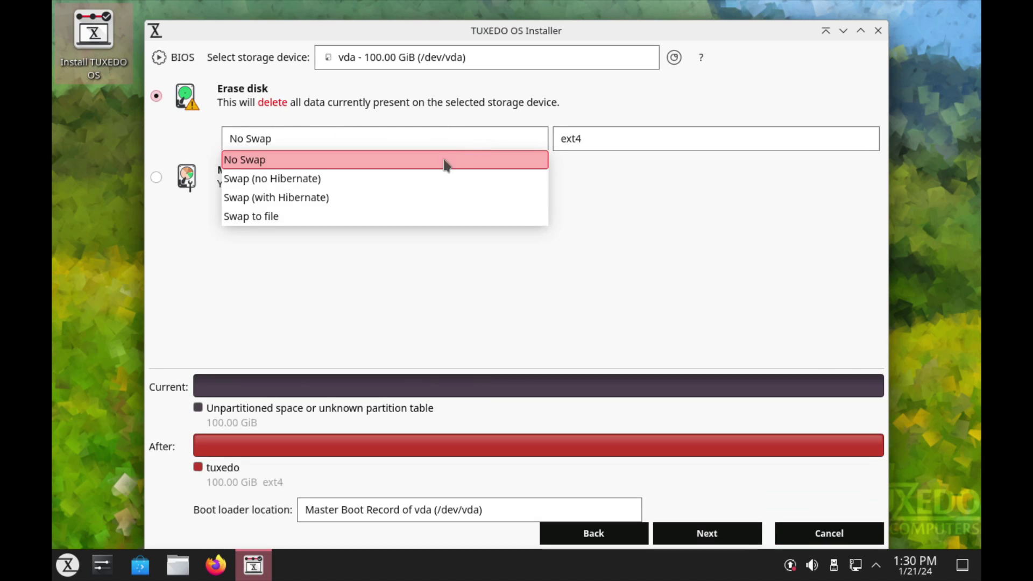
left_click(304, 218)
left_click(617, 137)
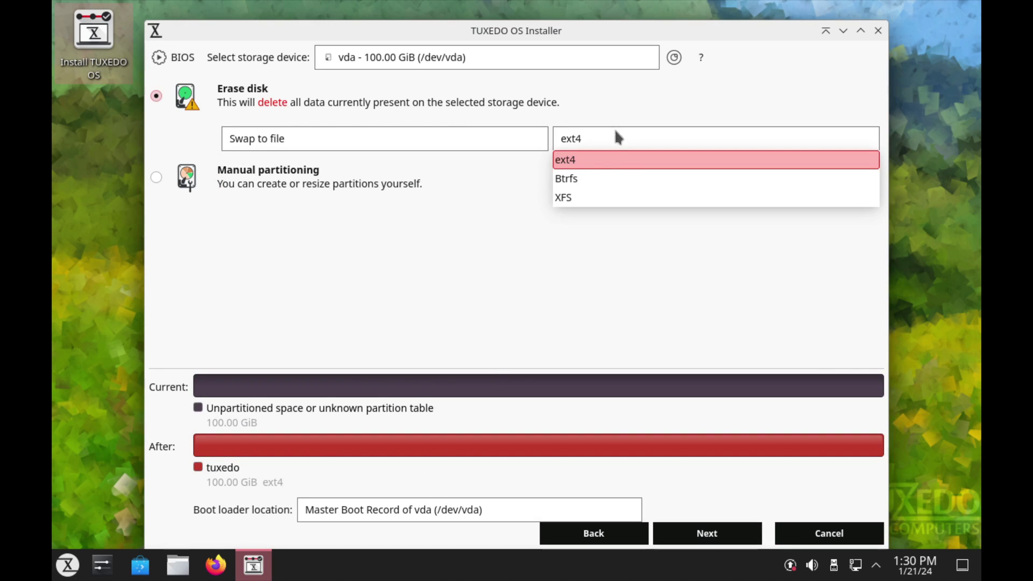
left_click(617, 387)
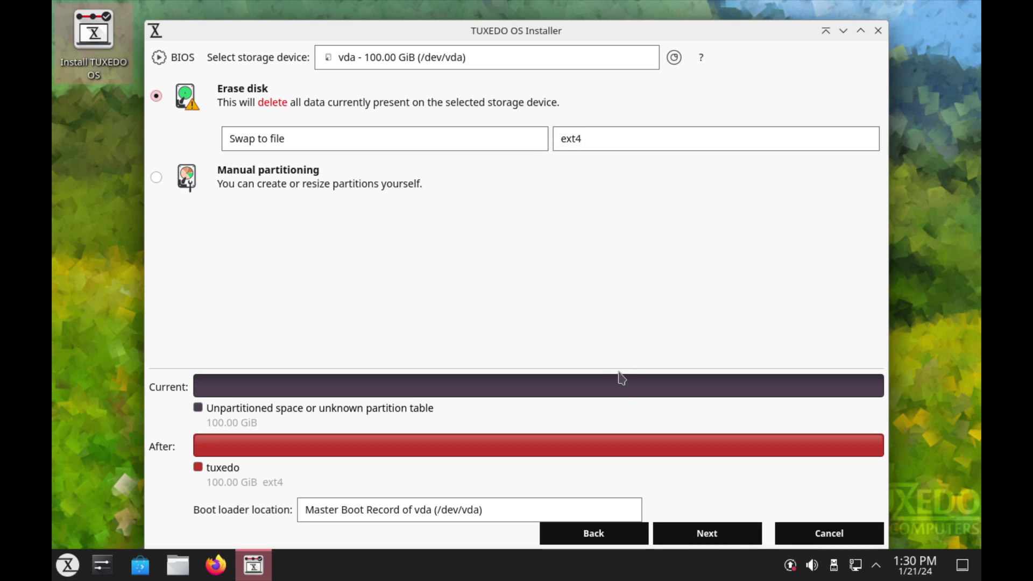
left_click(718, 540)
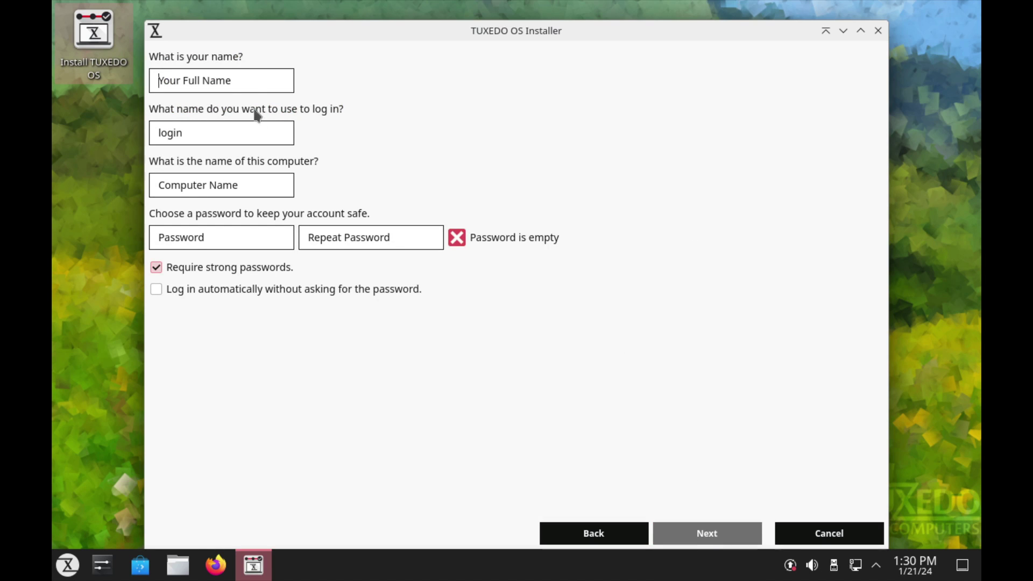
Step: Enter the user's name, computer name tuxedowm and a password, without requiring strong passwords
left_click(249, 272)
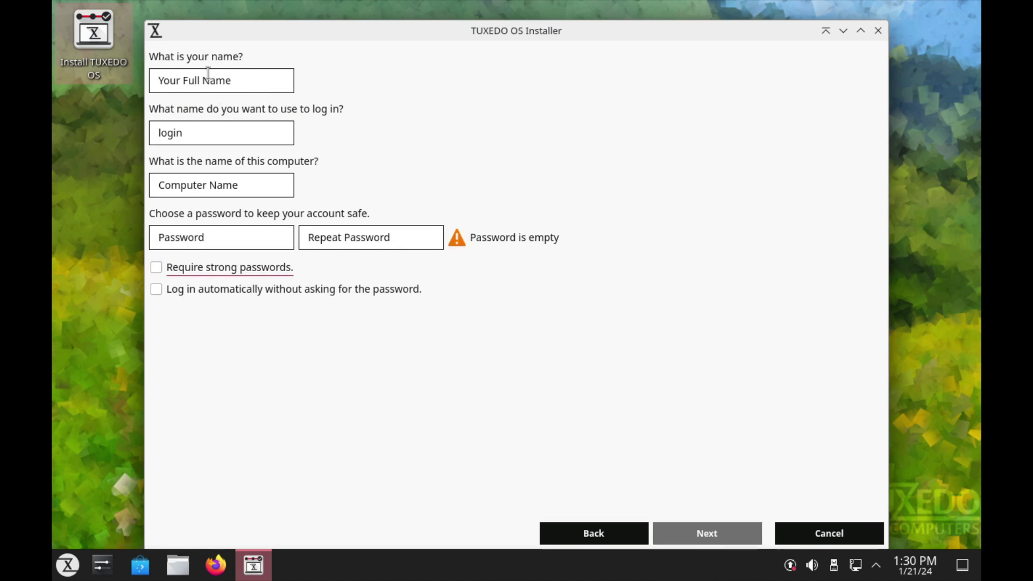
left_click(207, 84)
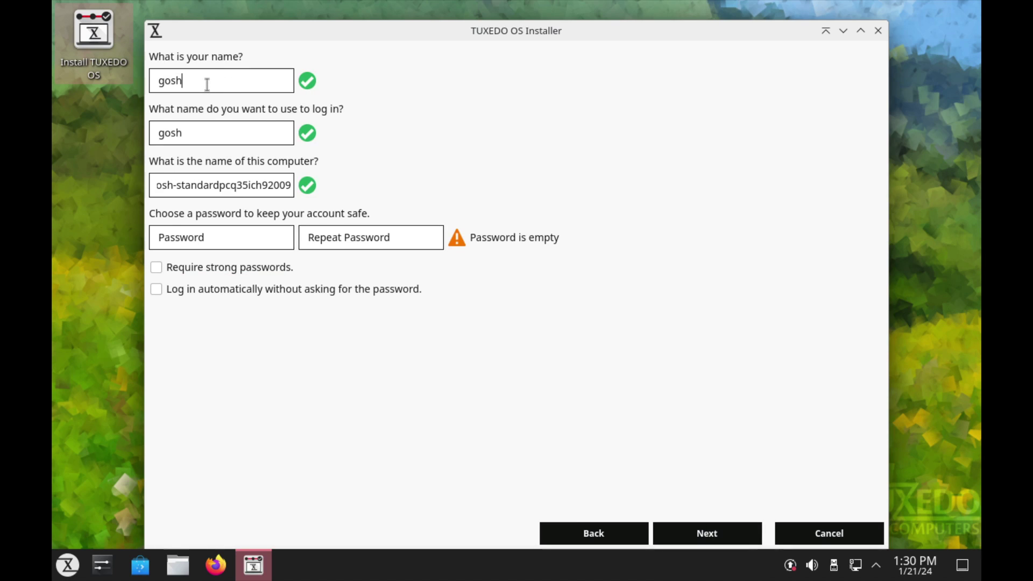
key("Tab")
key("Tab")
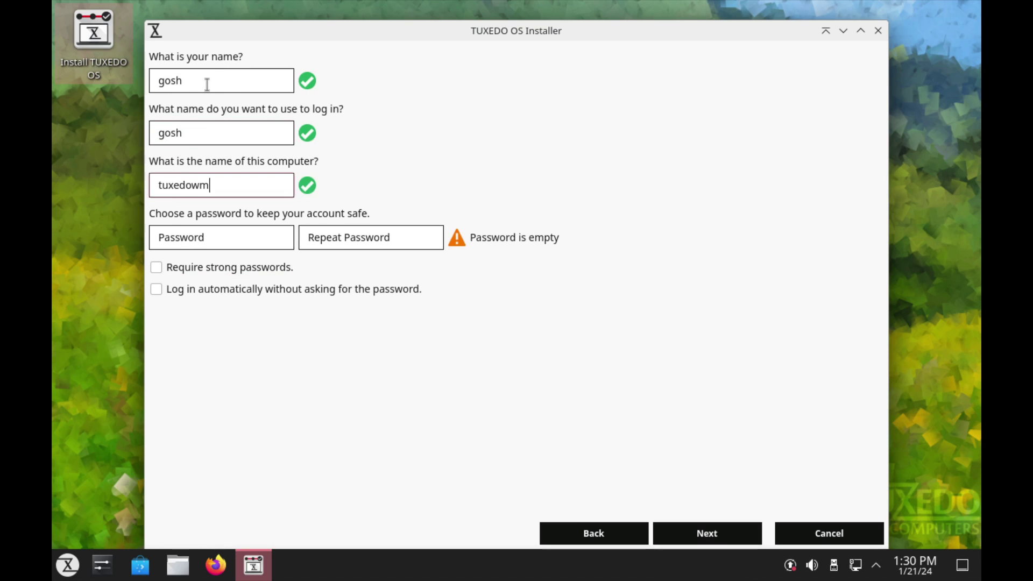
key("Tab")
key("Tab")
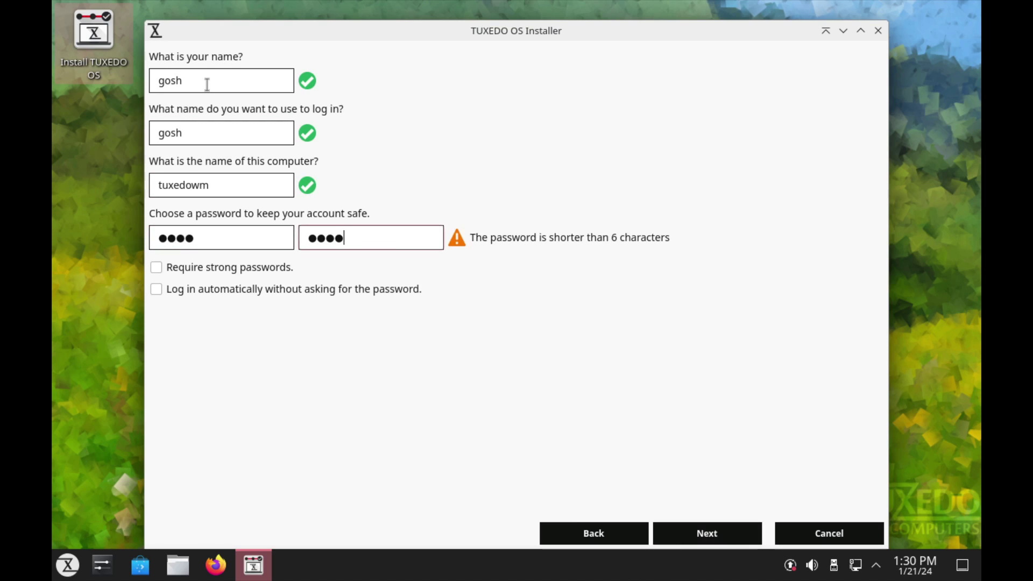
Step: Advance to the installation summary, step back once, and return to it
left_click(700, 544)
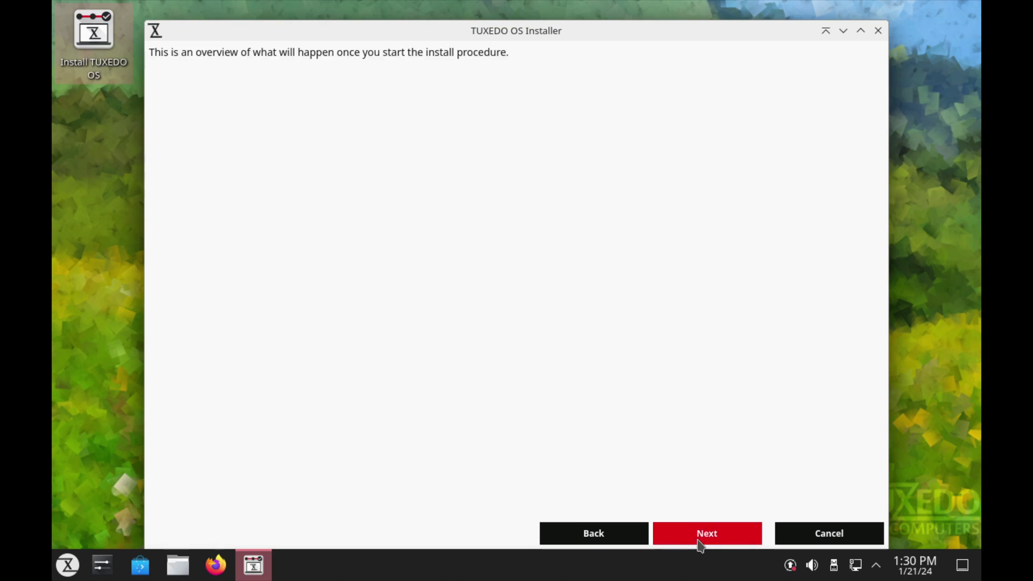
left_click(611, 536)
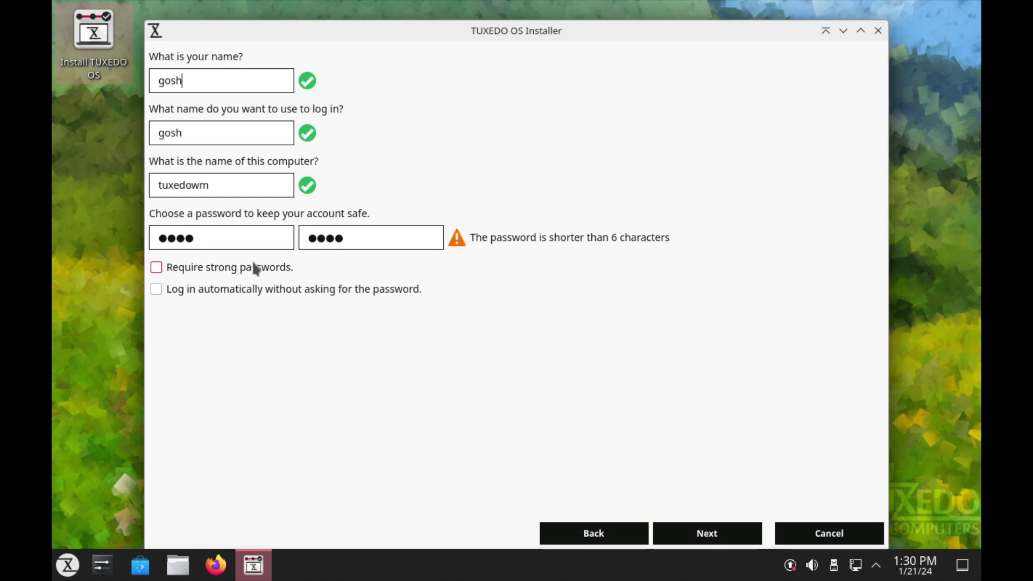
left_click(704, 535)
Step: Confirm installing TUXEDO OS 2 onto the erased /dev/vda and restart when it finishes
left_click(703, 535)
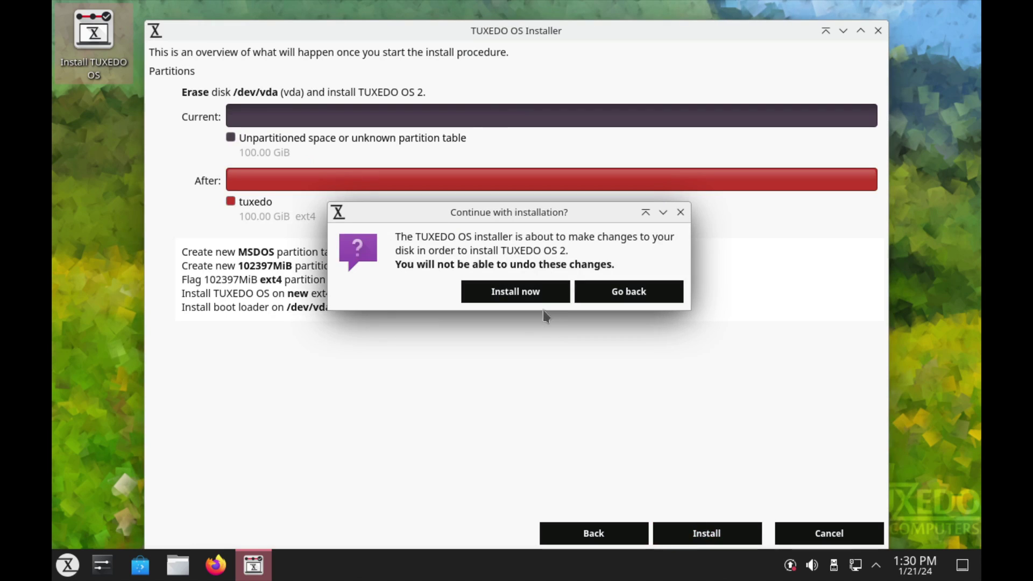
left_click(521, 293)
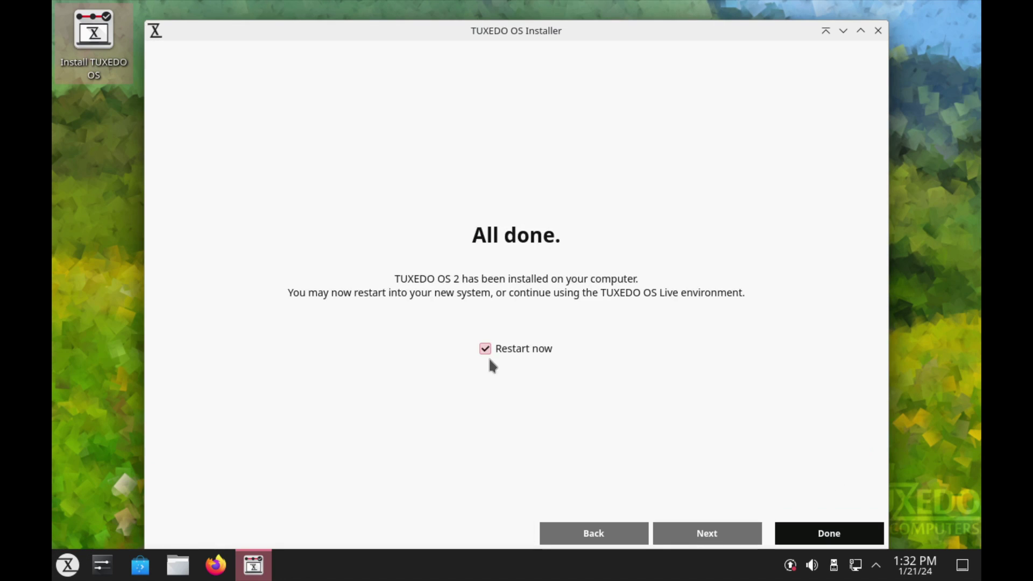
left_click(796, 531)
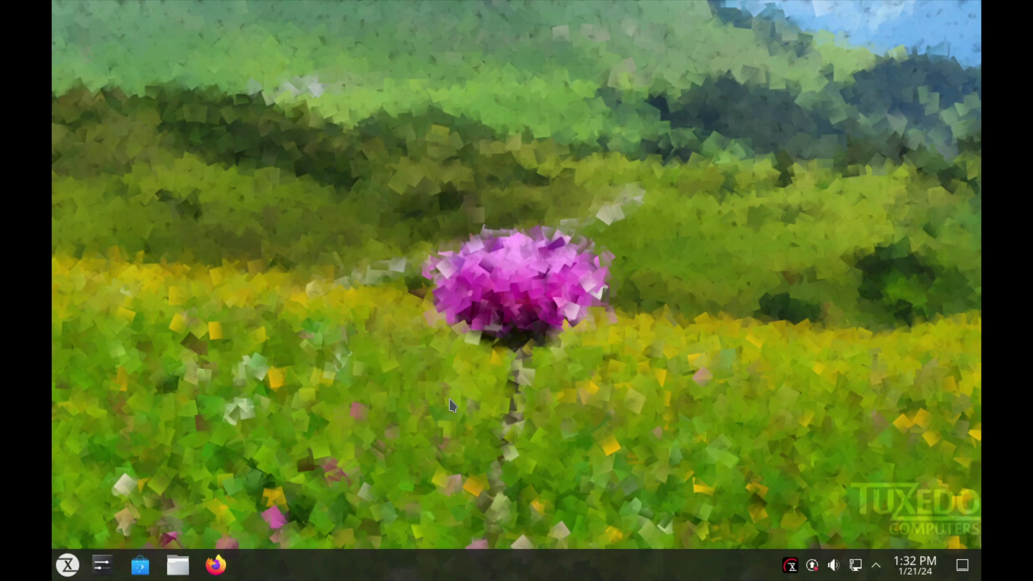
Step: Open Discover's list of available updates and move its window to the right
right_click(381, 408)
left_click(342, 396)
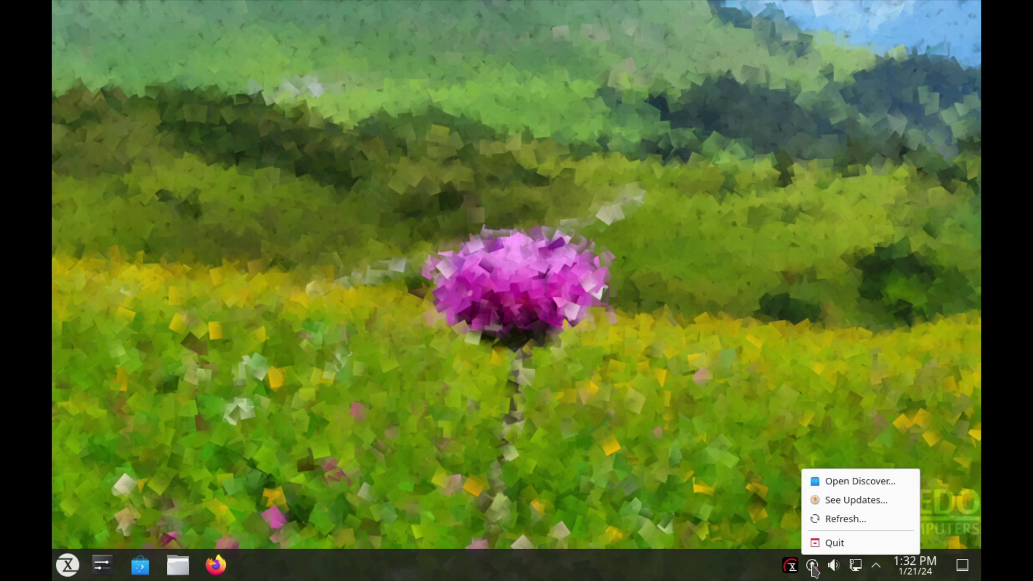
left_click(854, 503)
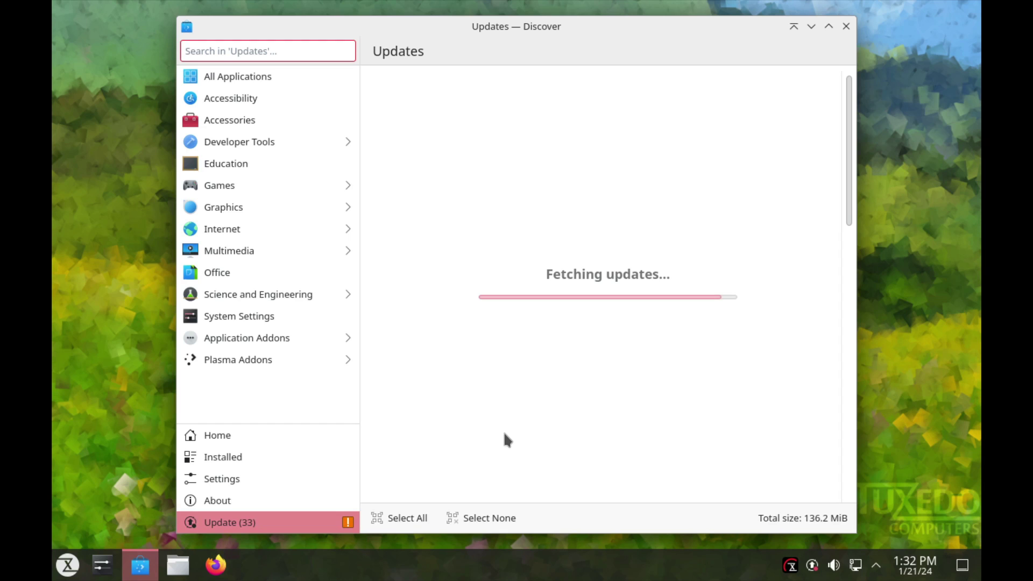
left_click(844, 238)
scroll(827, 263, "up", 5)
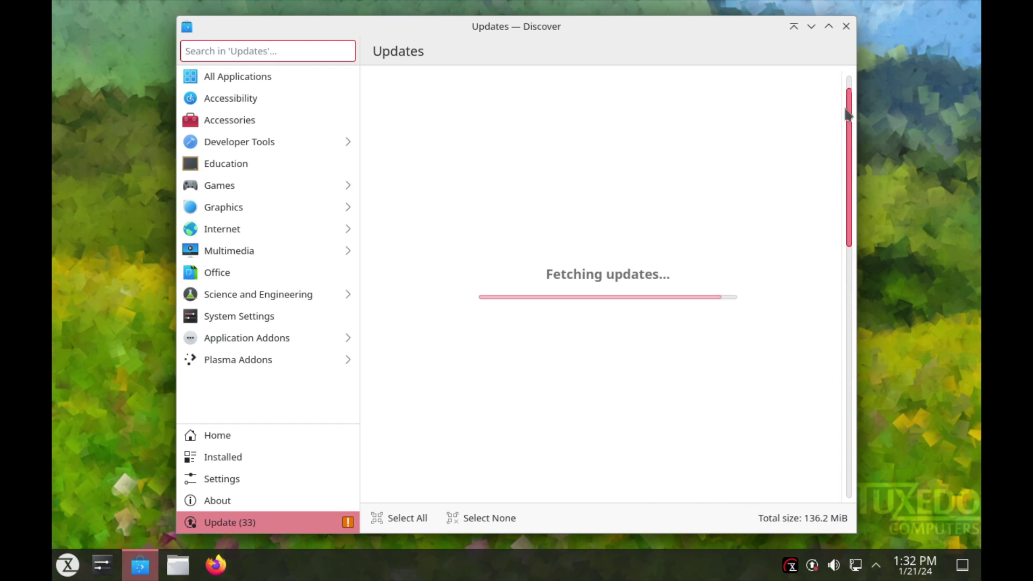
left_click_drag(565, 25, 645, 25)
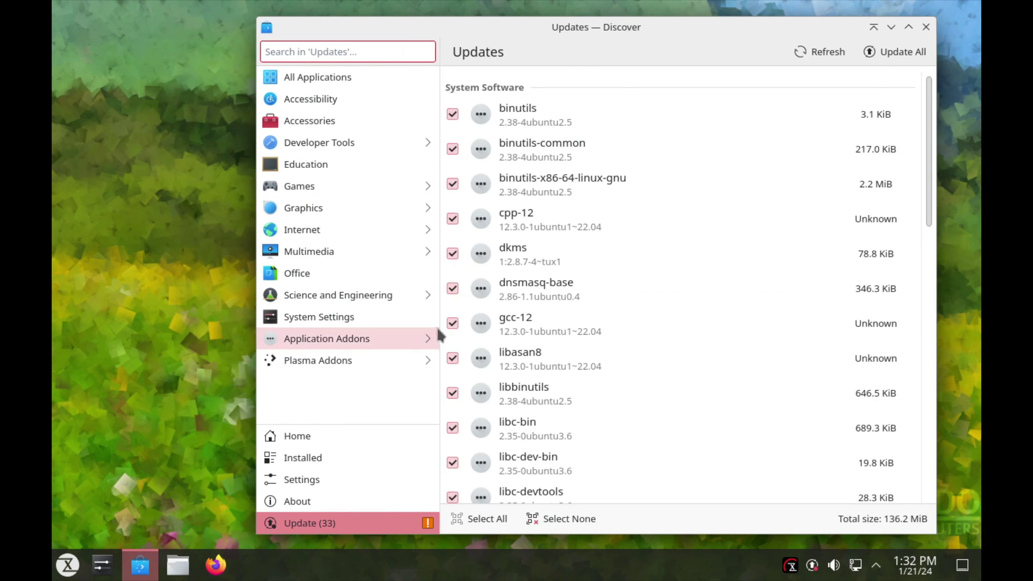
Step: Start installing all 33 updates and check their progress in the Tasks popup
left_click(887, 47)
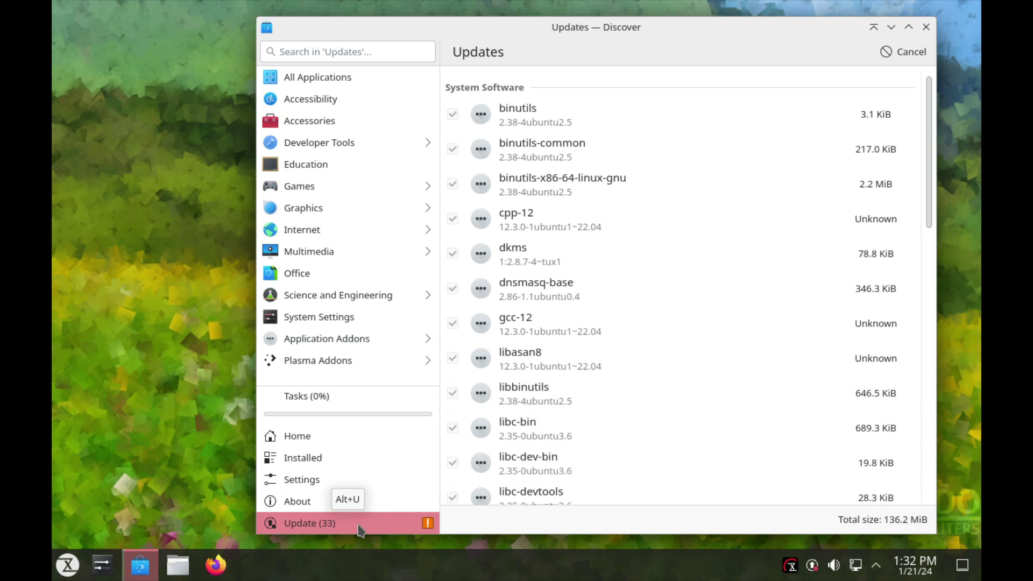
left_click(340, 406)
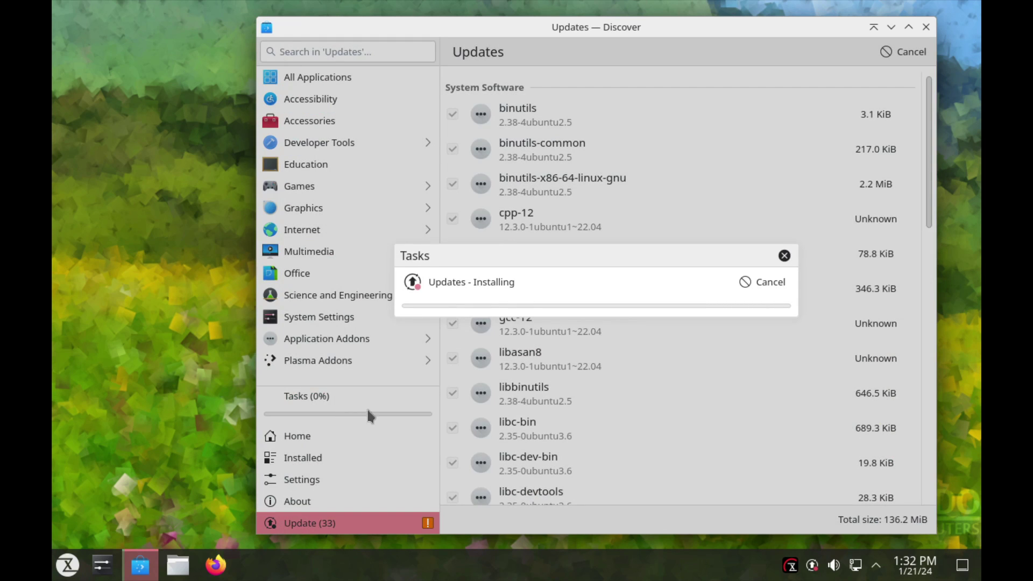
left_click(294, 366)
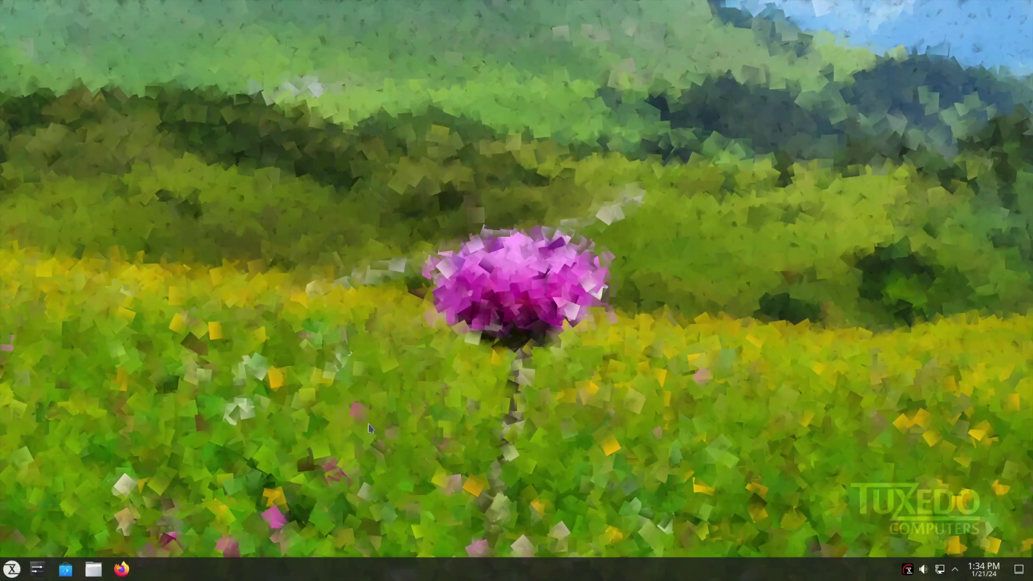
left_click(37, 569)
scroll(166, 328, "down", 5)
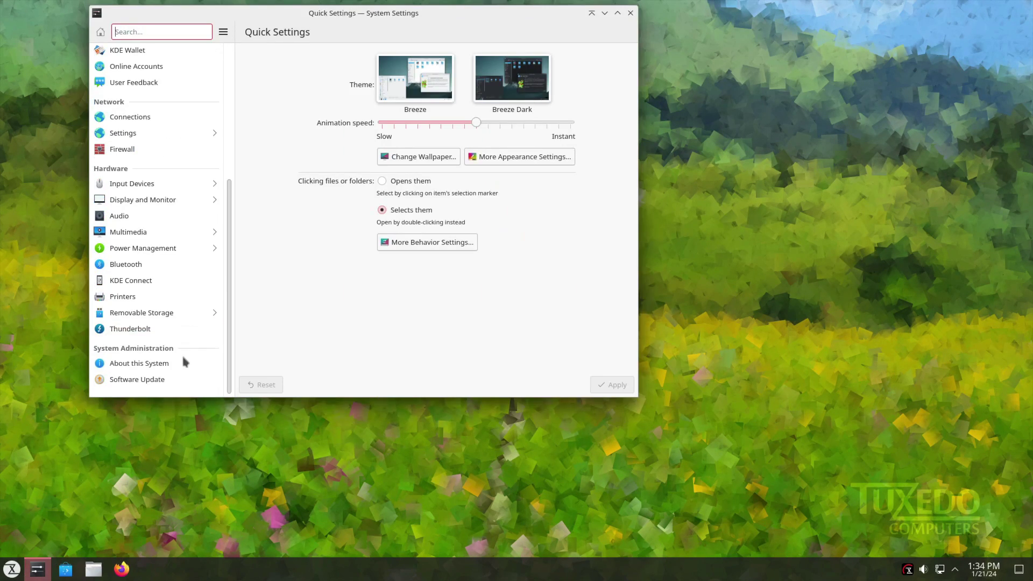
left_click(162, 362)
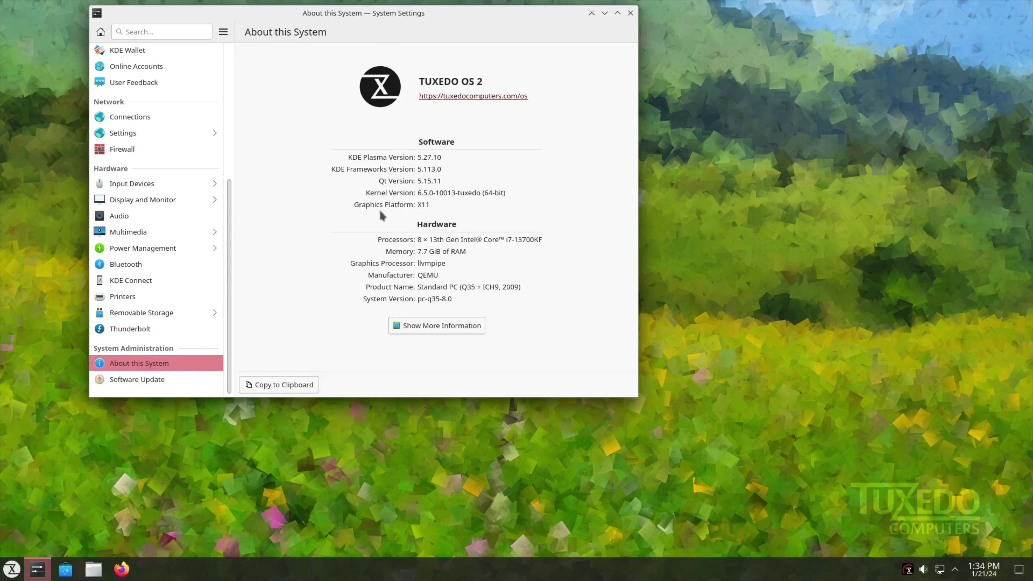
left_click_drag(428, 17, 503, 148)
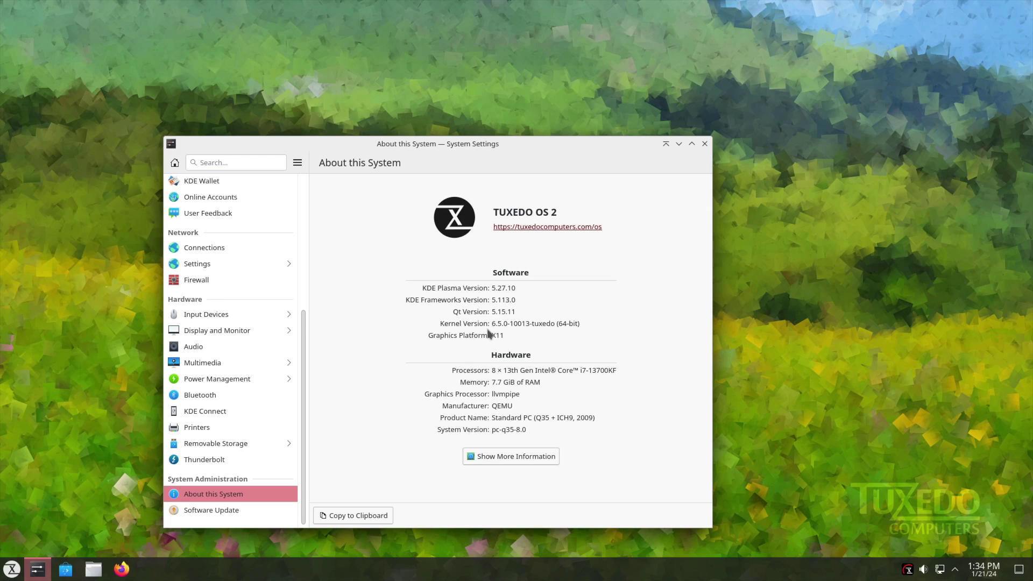
left_click_drag(517, 323, 550, 334)
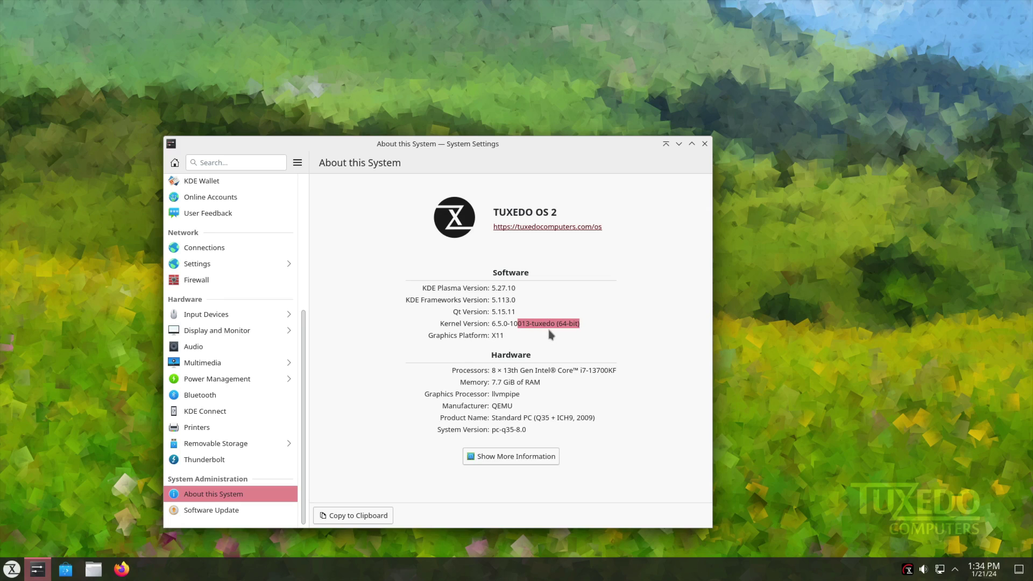
double_click(495, 287)
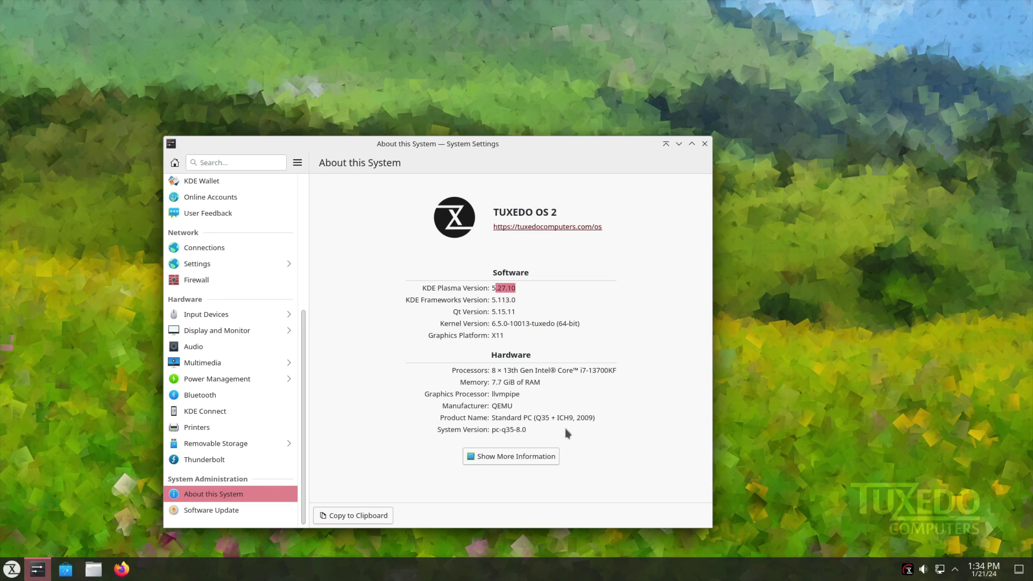
left_click(514, 459)
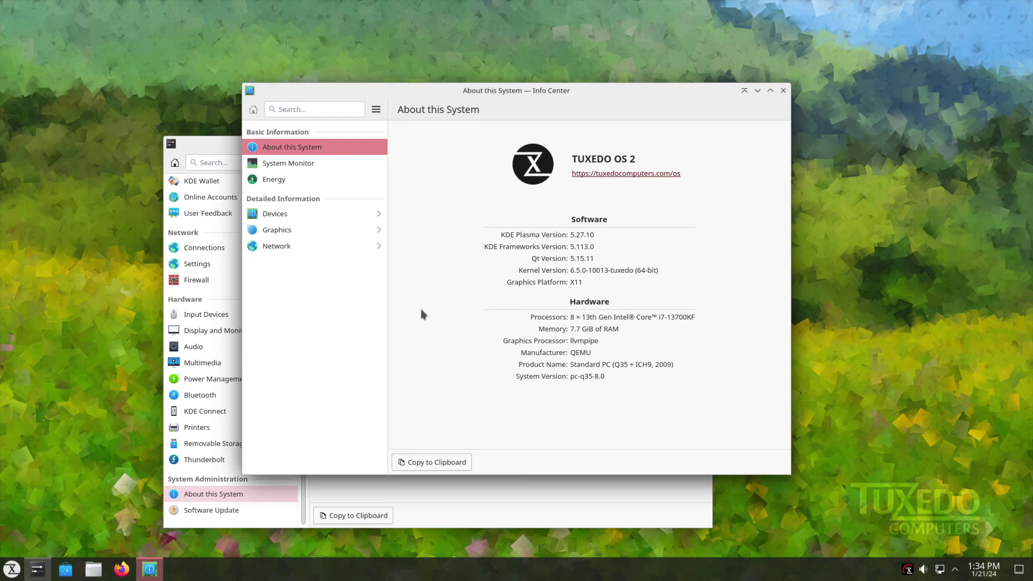
left_click(280, 163)
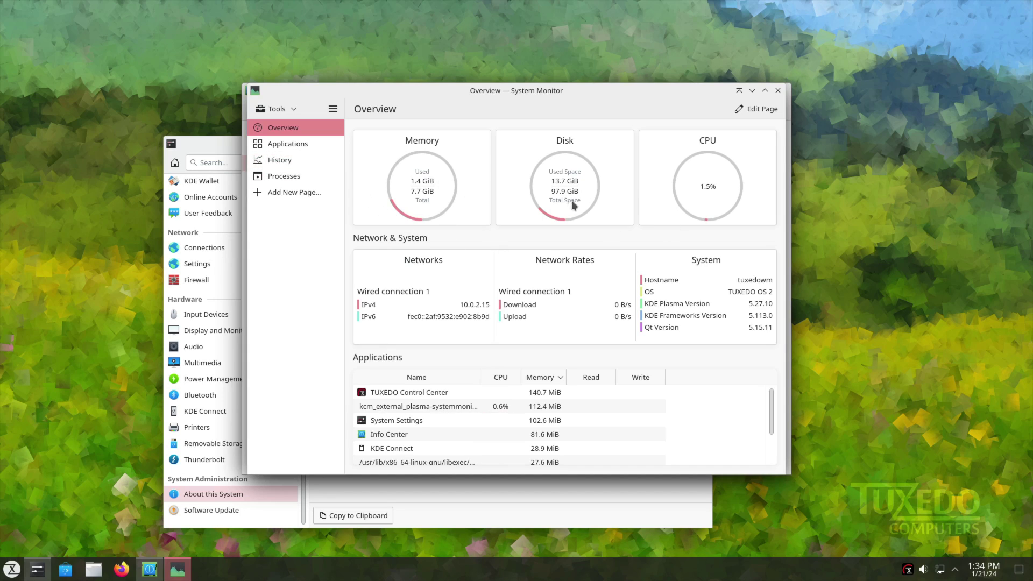
left_click(778, 91)
left_click(783, 90)
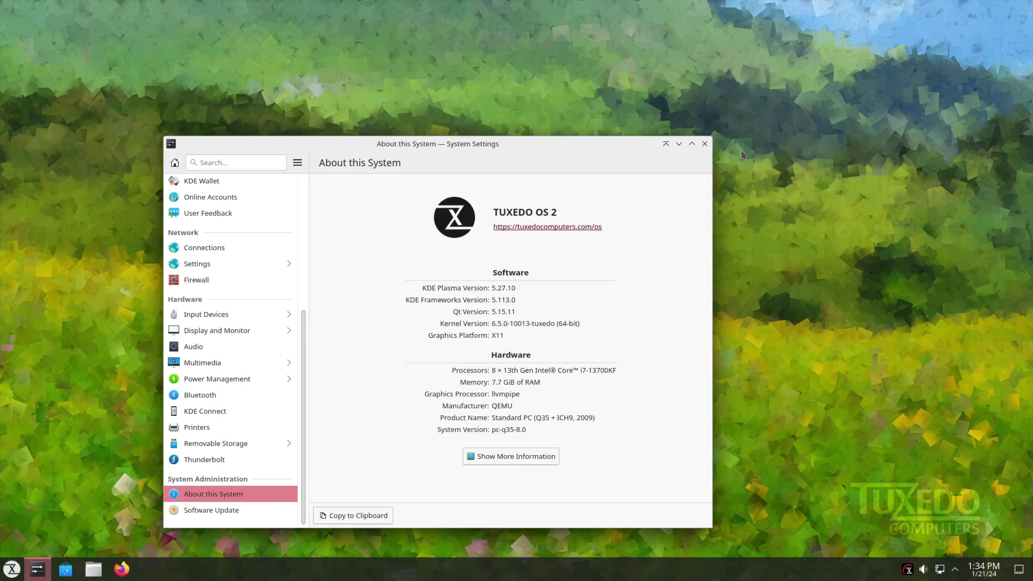
left_click(705, 143)
Step: Open the desktop wallpaper settings and apply the TUXEDO 2204 03 wallpaper
right_click(263, 268)
left_click(58, 489)
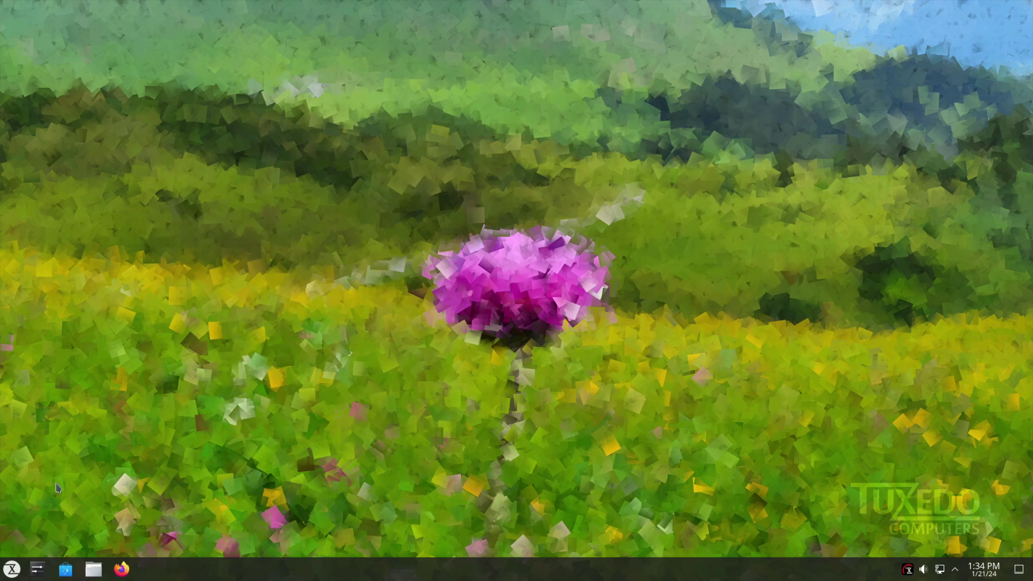
right_click(276, 297)
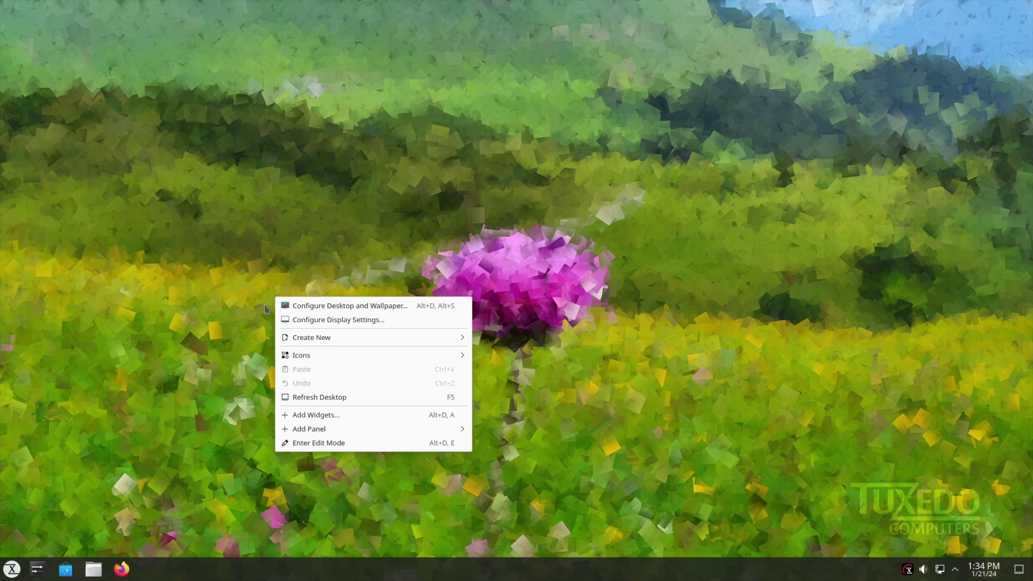
left_click(331, 307)
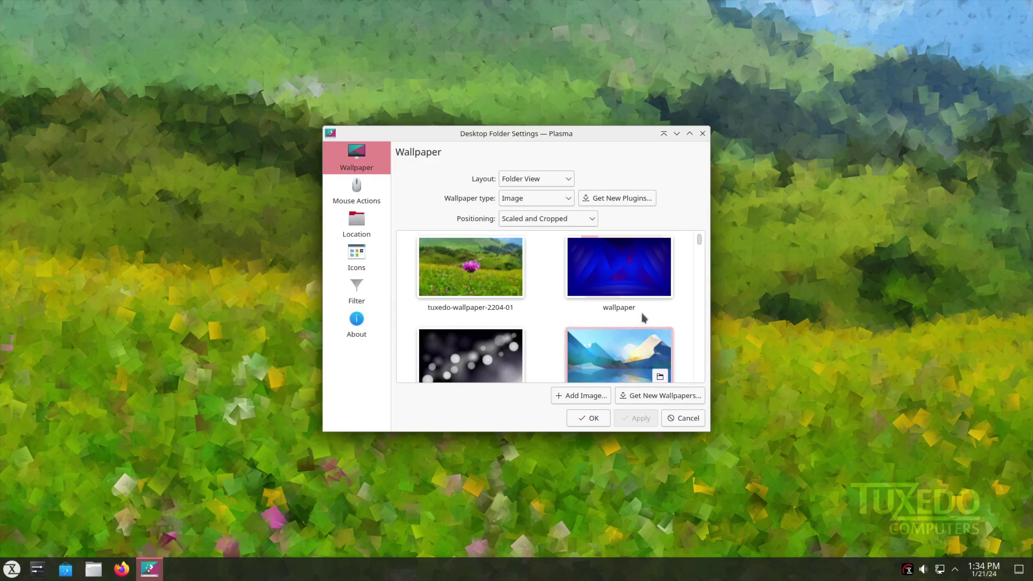
scroll(701, 239, "down", 5)
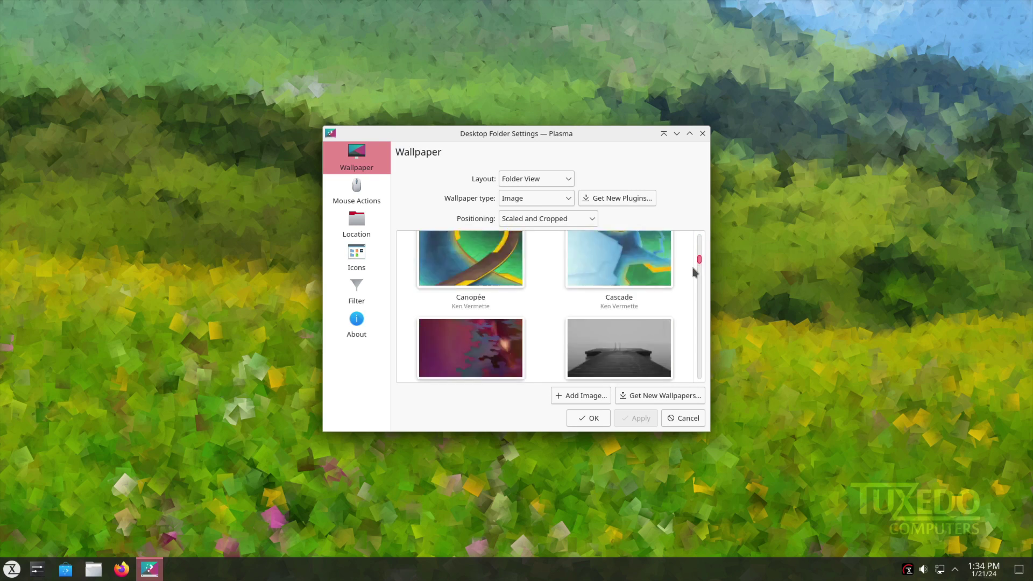
scroll(693, 272, "down", 10)
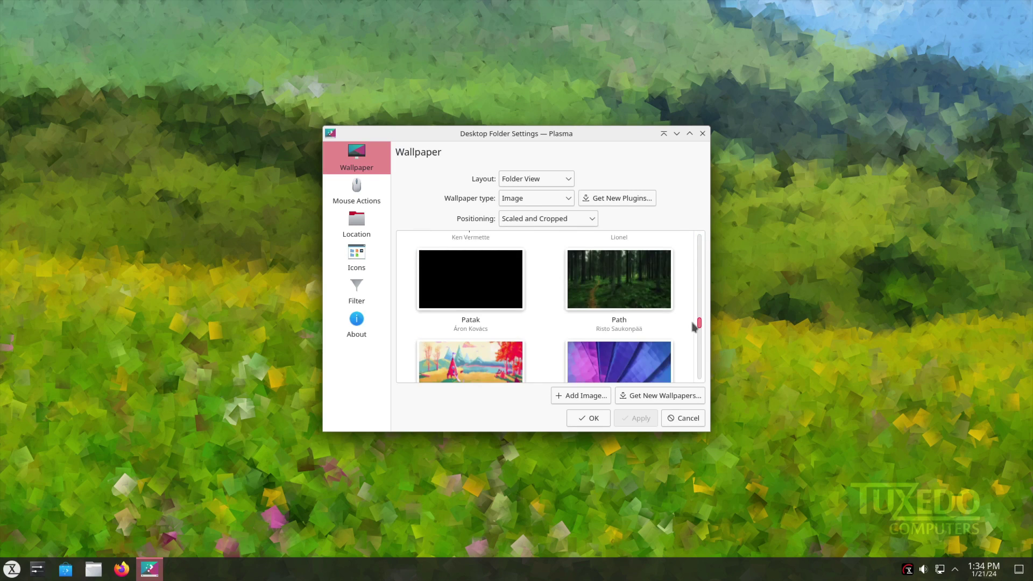
scroll(693, 326, "down", 5)
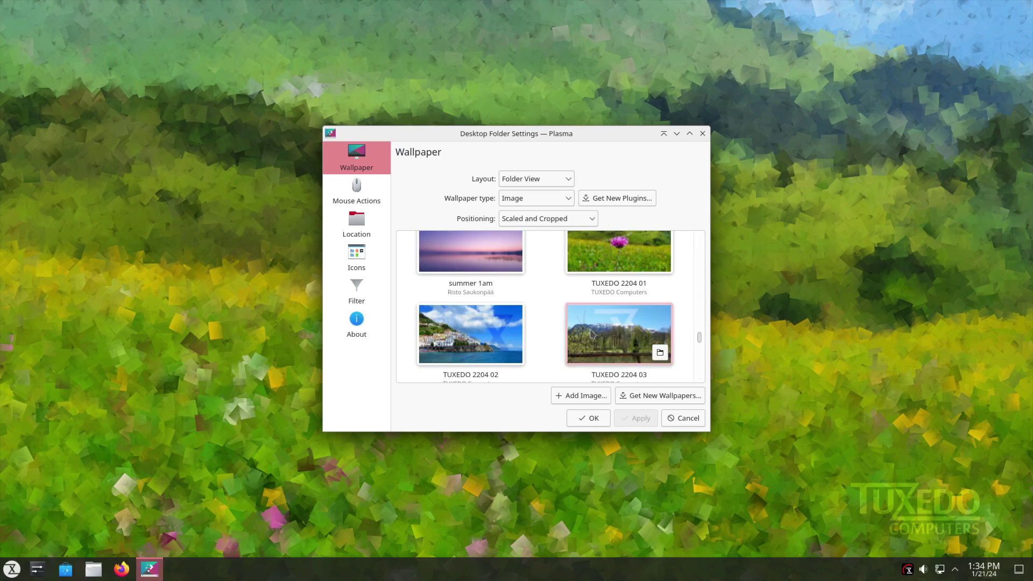
scroll(548, 327, "up", 1)
scroll(508, 318, "down", 1)
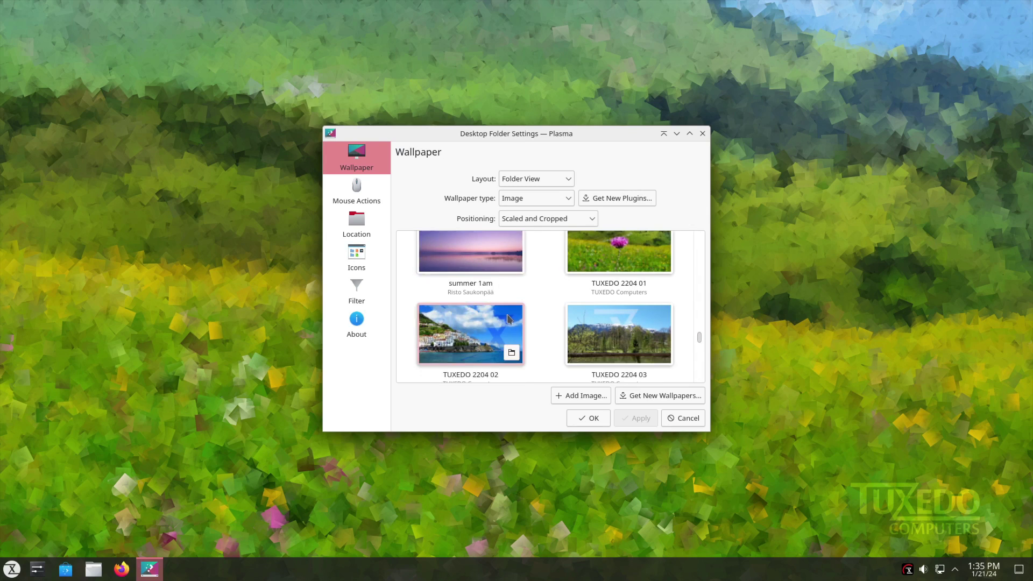
left_click(613, 328)
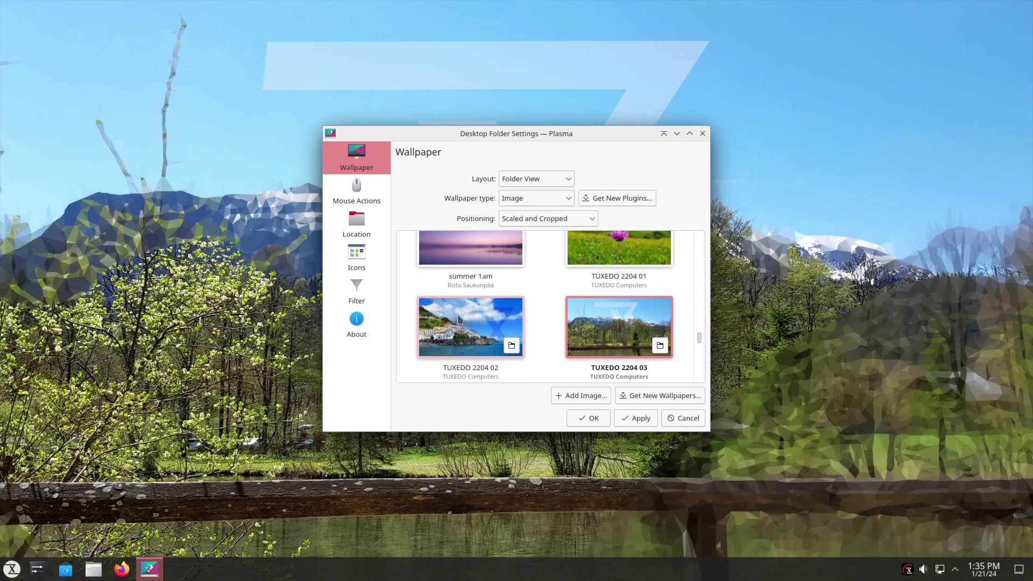
scroll(464, 318, "down", 1)
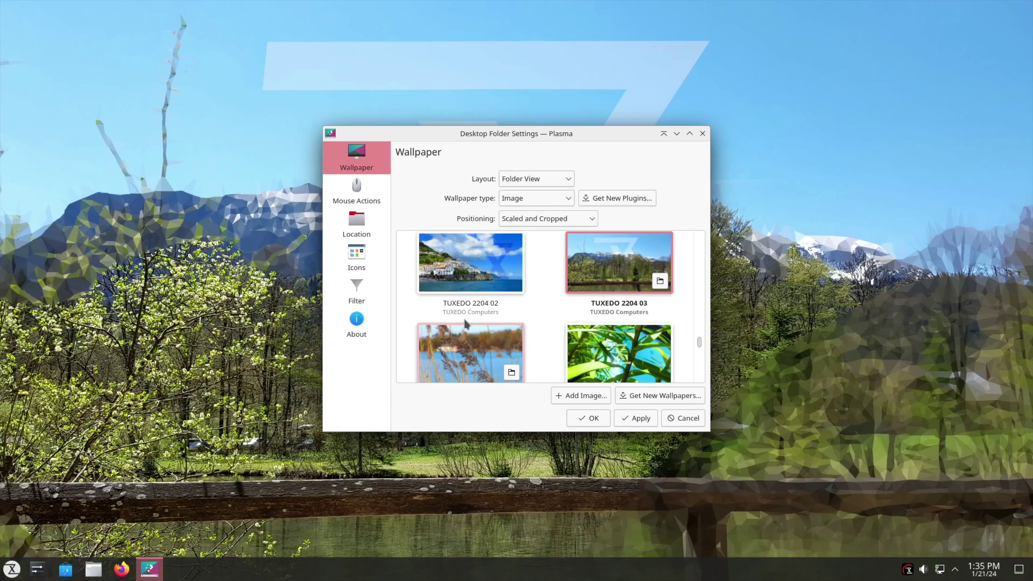
left_click(638, 419)
left_click_drag(548, 152, 523, 76)
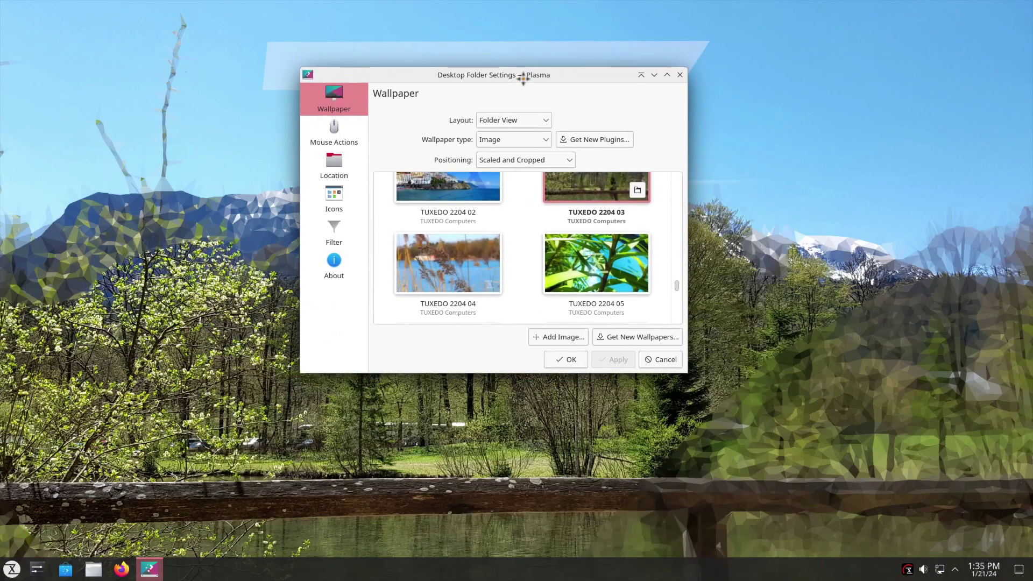
Step: Try the TUXEDO 2204 04 reeds wallpaper, then settle on TUXEDO 2204 09 and confirm
left_click(442, 264)
left_click(613, 360)
scroll(508, 269, "down", 1)
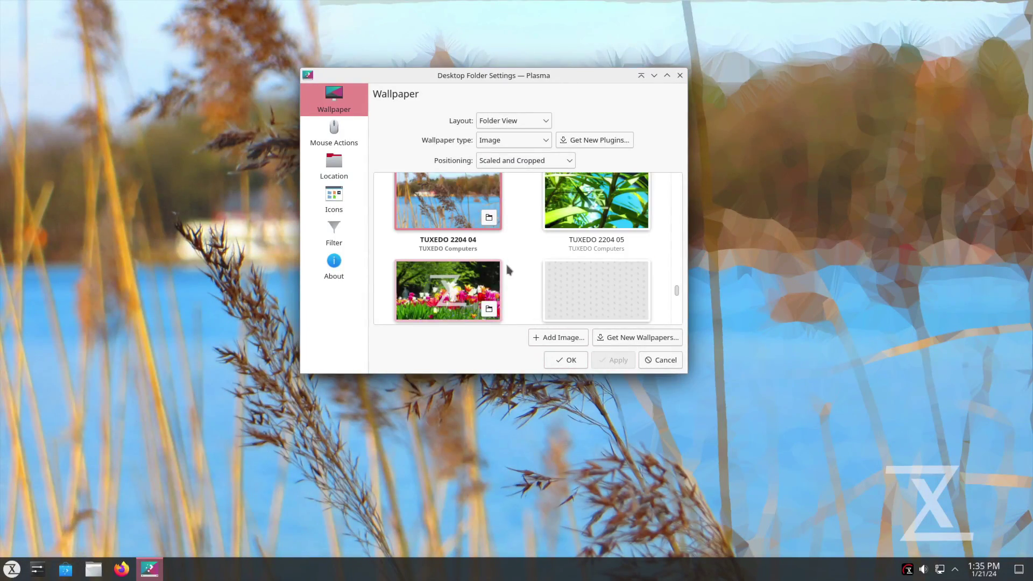
scroll(507, 269, "down", 2)
left_click(595, 255)
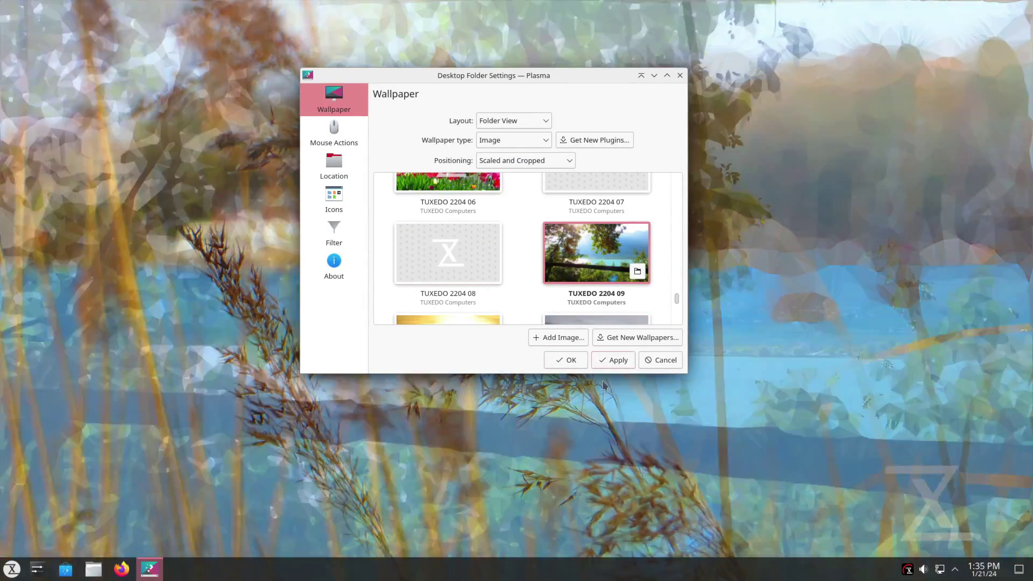
left_click(546, 360)
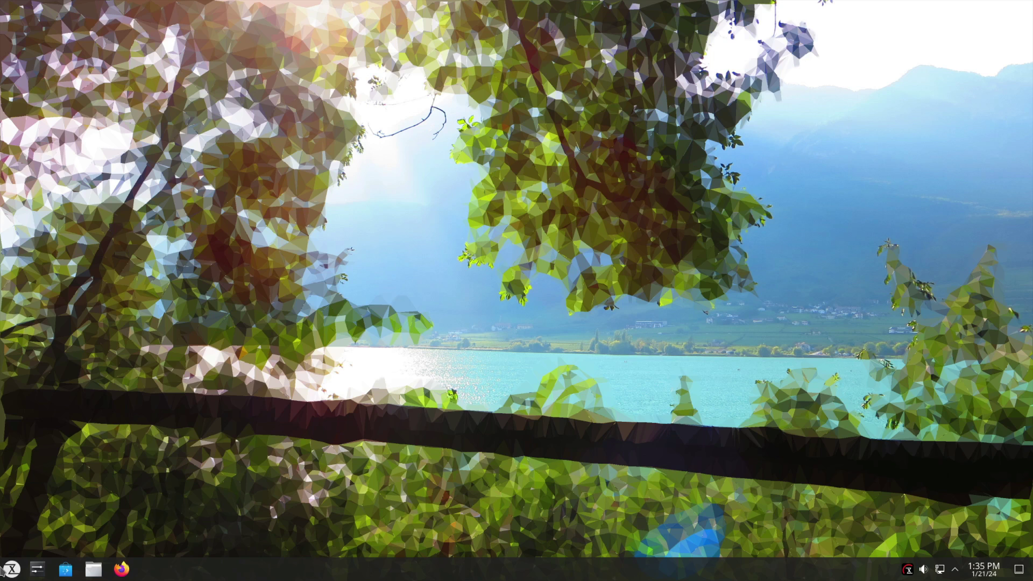
Step: Launch TUXEDO Control Center from the tray, switch it to English, maximize it, and show Profiles
left_click(905, 569)
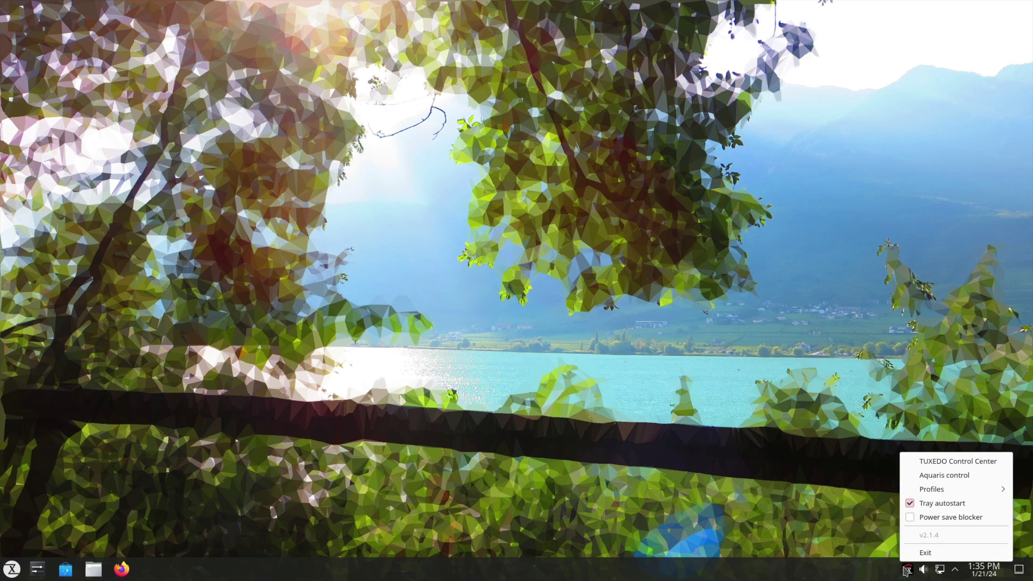
left_click(957, 461)
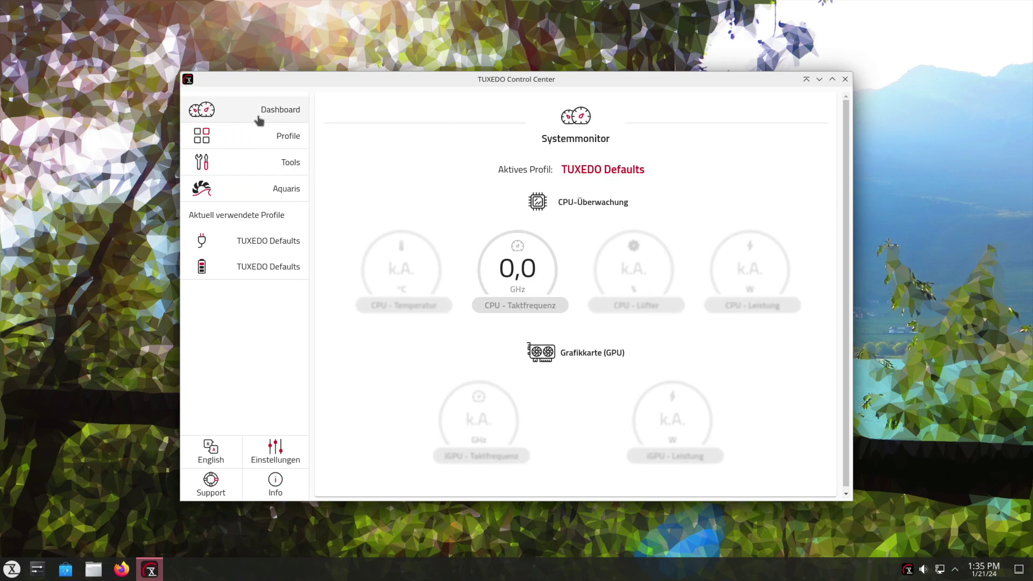
left_click(258, 116)
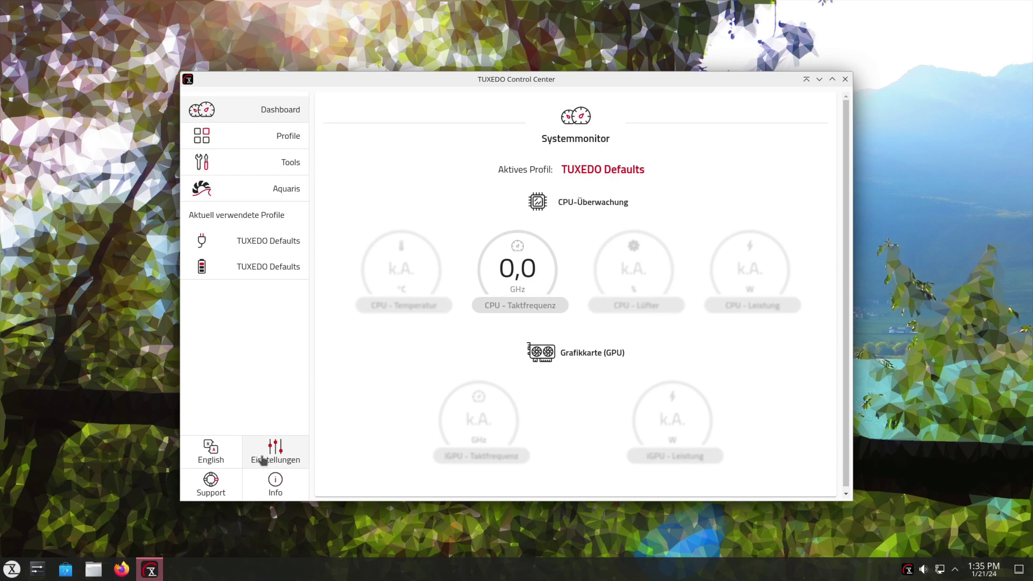
left_click(290, 456)
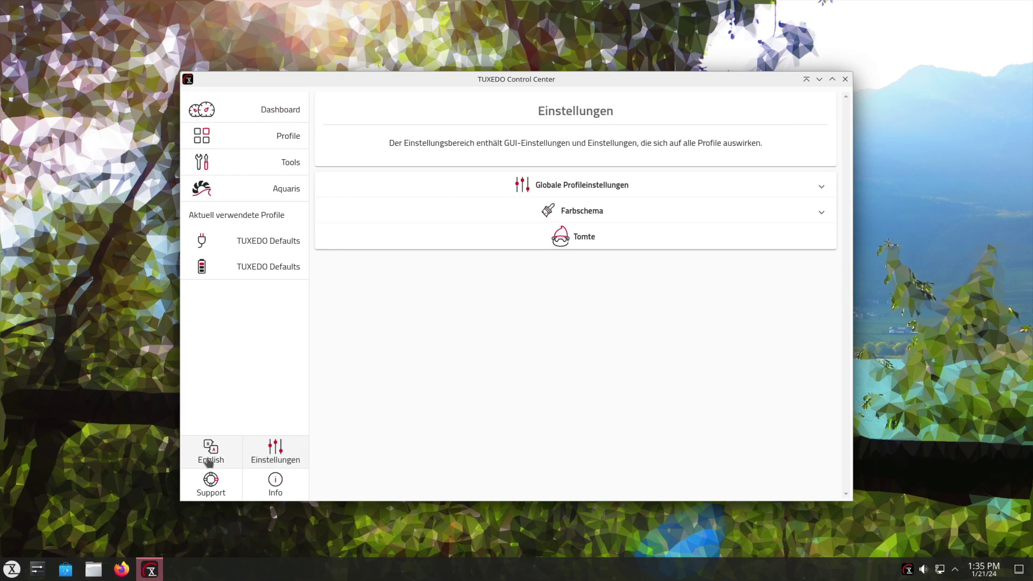
left_click(210, 459)
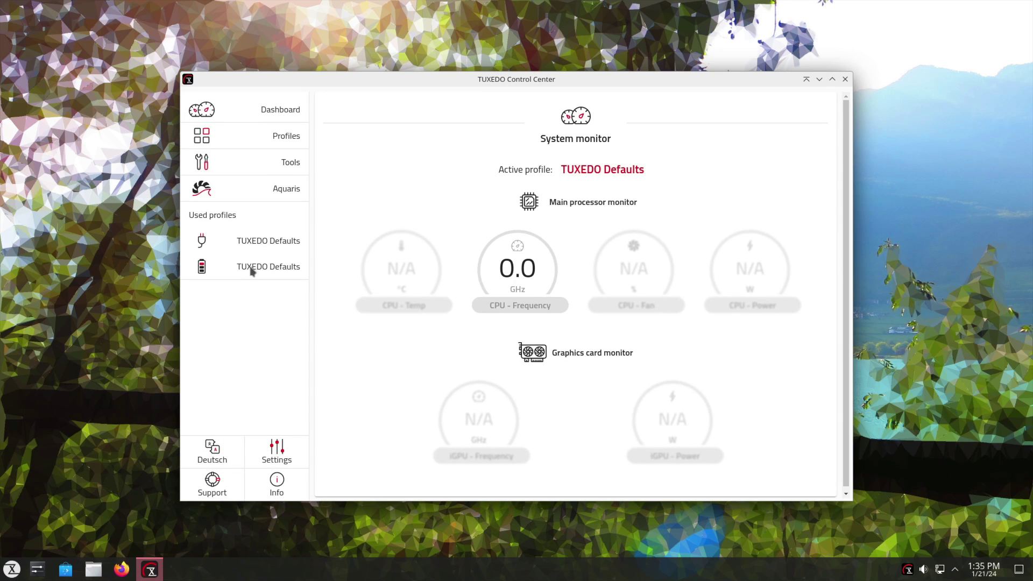
left_click(832, 80)
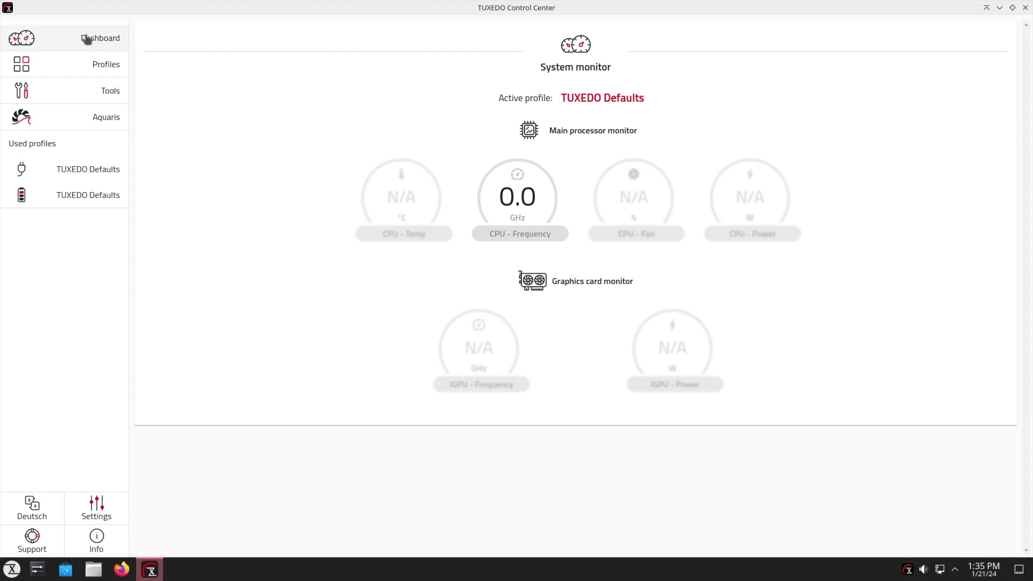
left_click(105, 71)
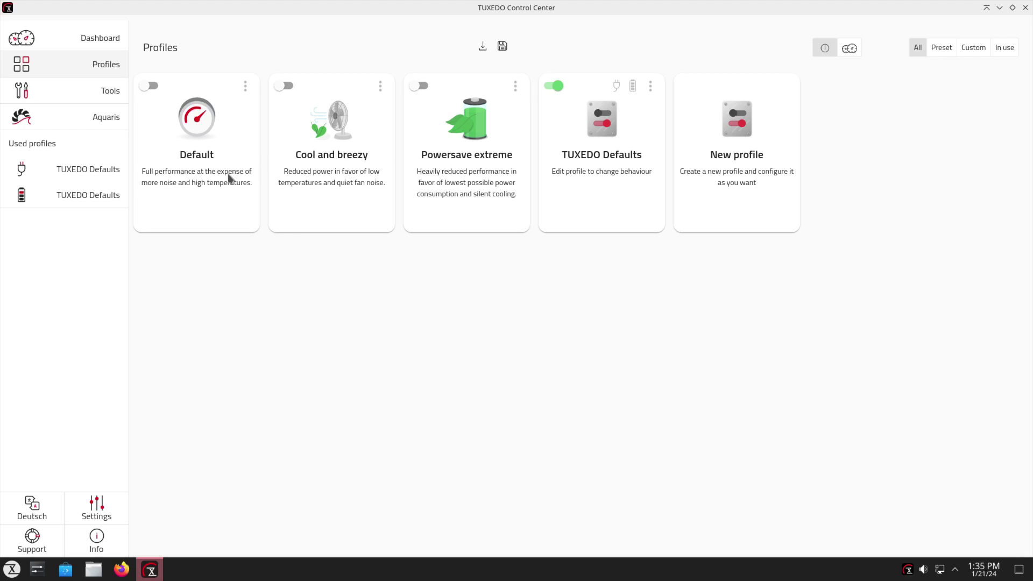
Step: Toggle profile cards to hardware stats and back, then expand and collapse the Shutdown Timer
left_click(848, 50)
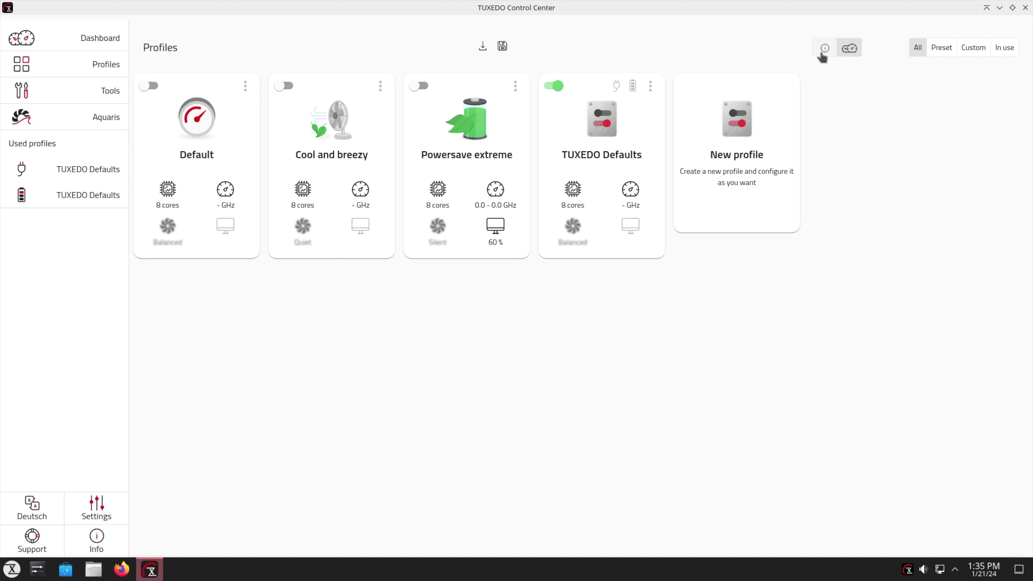
left_click(823, 52)
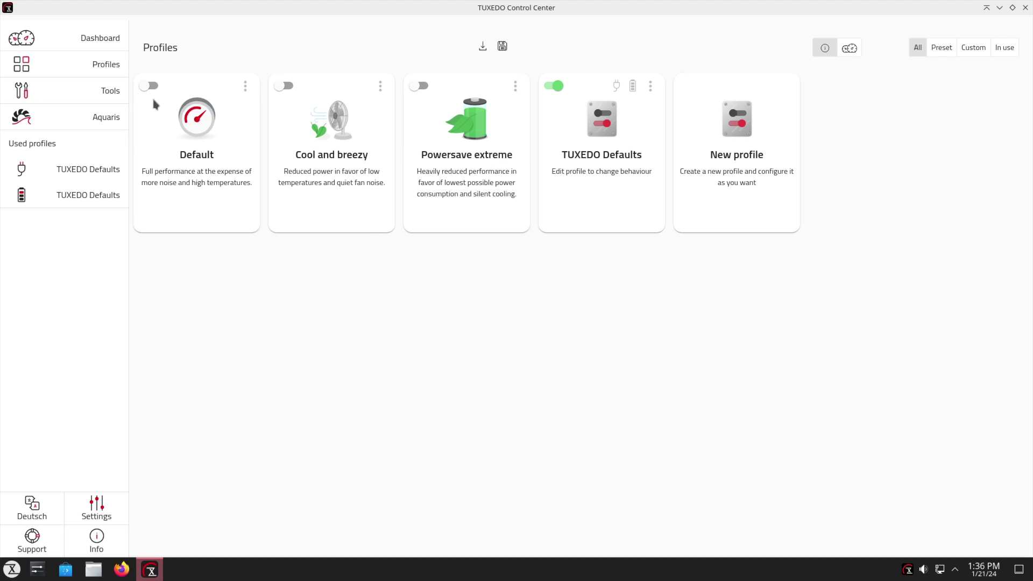
left_click(89, 91)
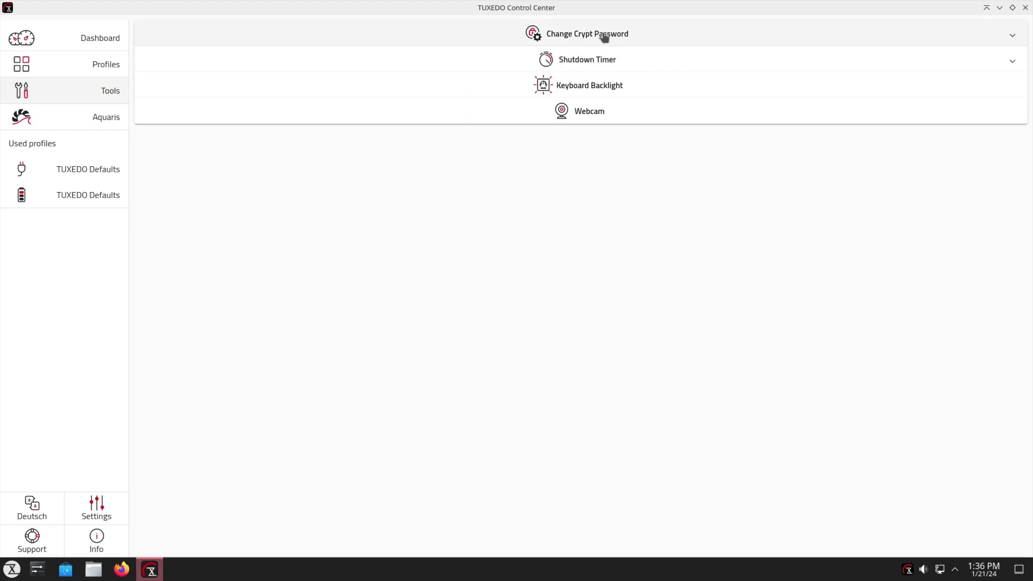
left_click(709, 67)
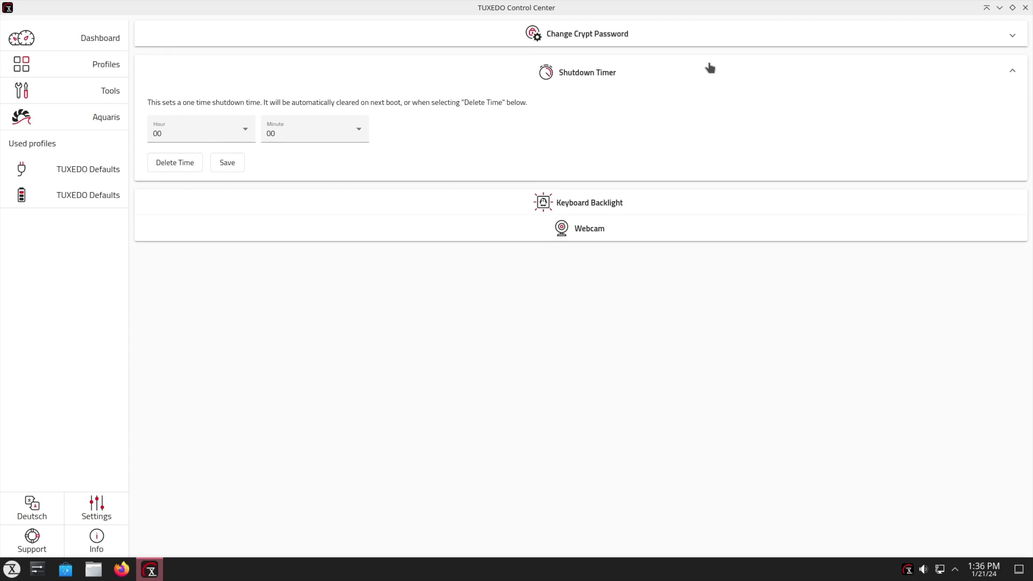
left_click(709, 68)
left_click(709, 68)
left_click(709, 67)
Step: View the Keyboard Backlight and Webcam pages, returning to the Tools list each time
left_click(600, 90)
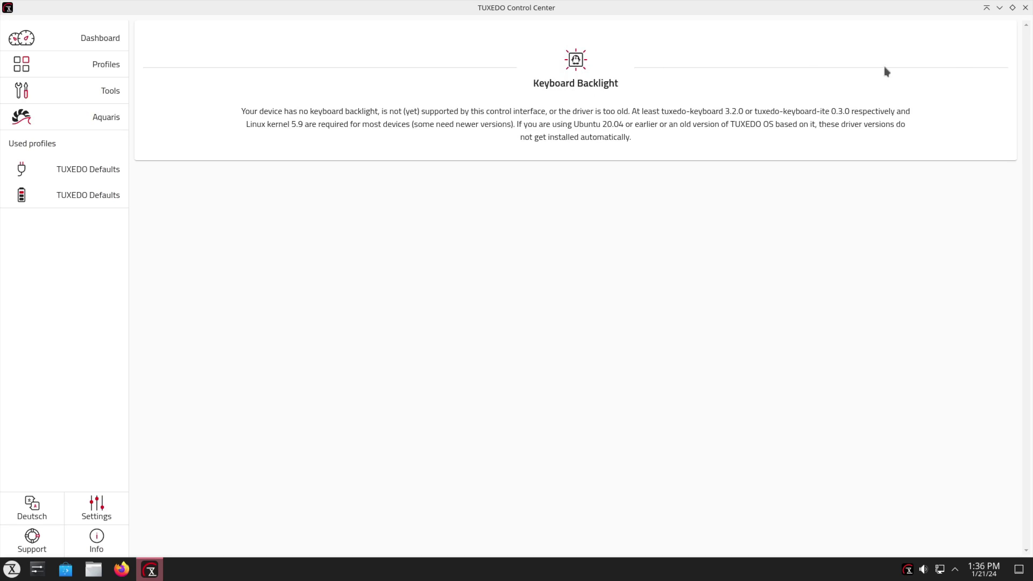
left_click(102, 92)
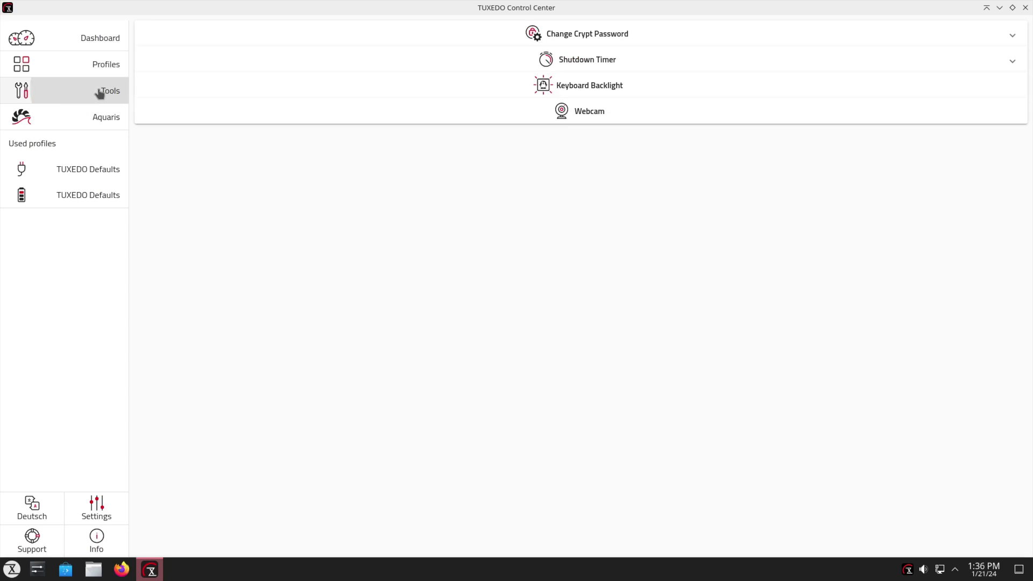
left_click(563, 117)
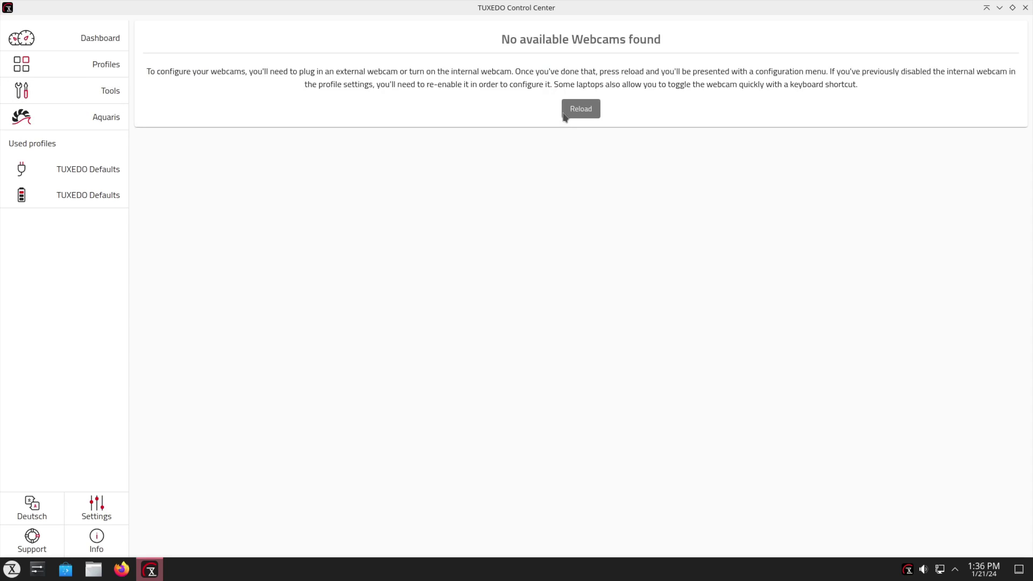
left_click(105, 90)
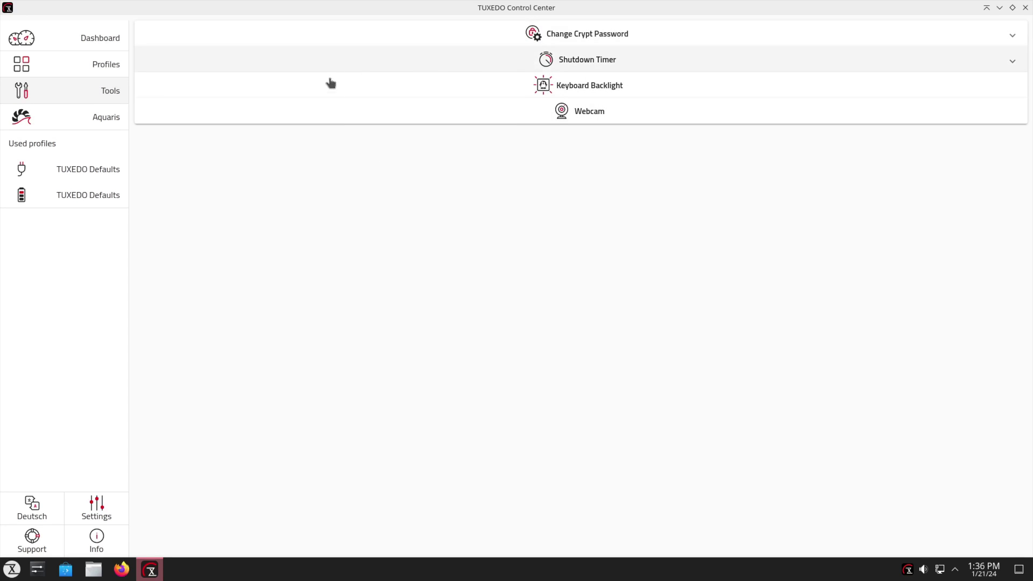
Step: Open the TUXEDO Defaults profile settings, including the battery variant
left_click(93, 118)
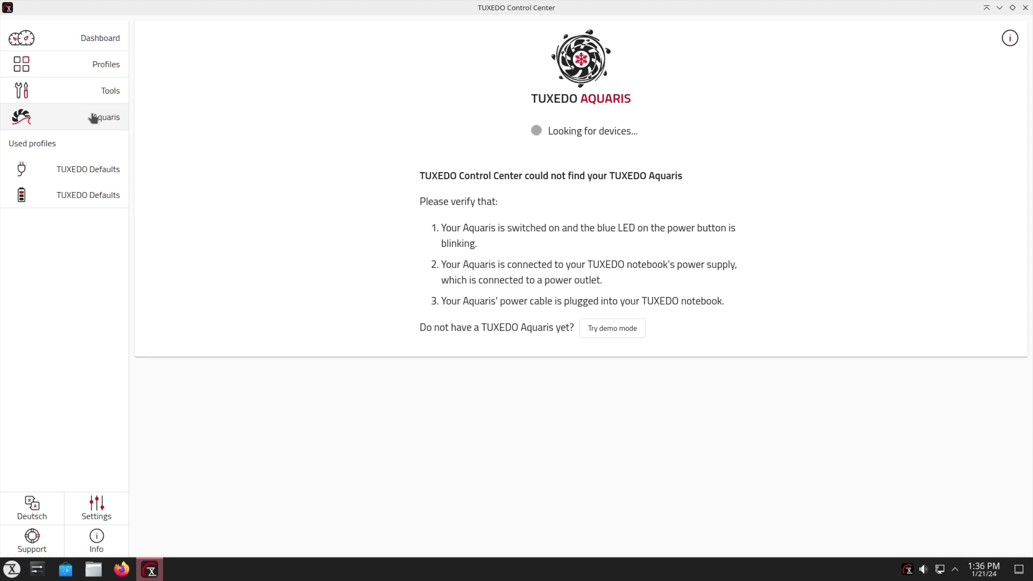
left_click(91, 172)
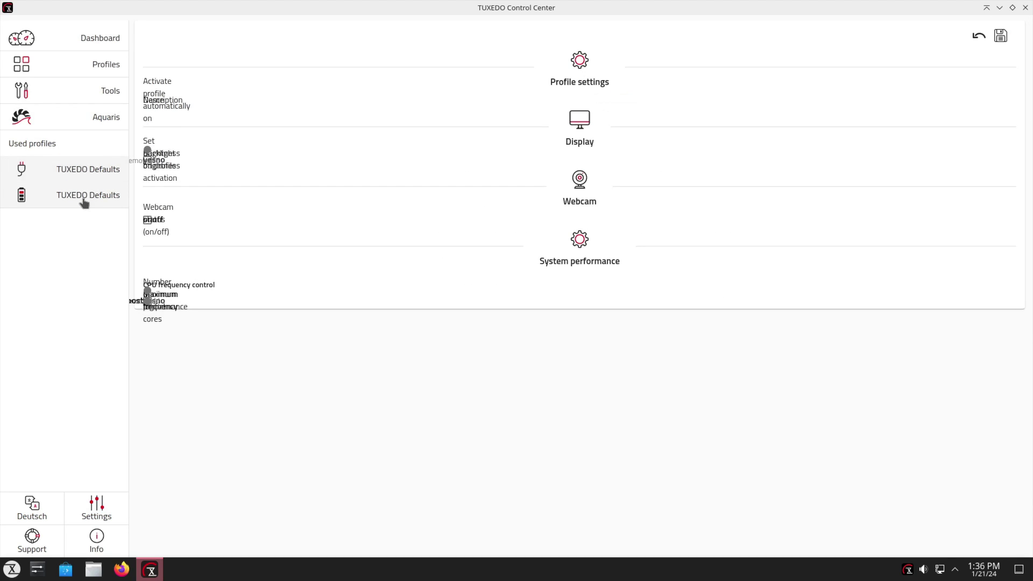
left_click(35, 195)
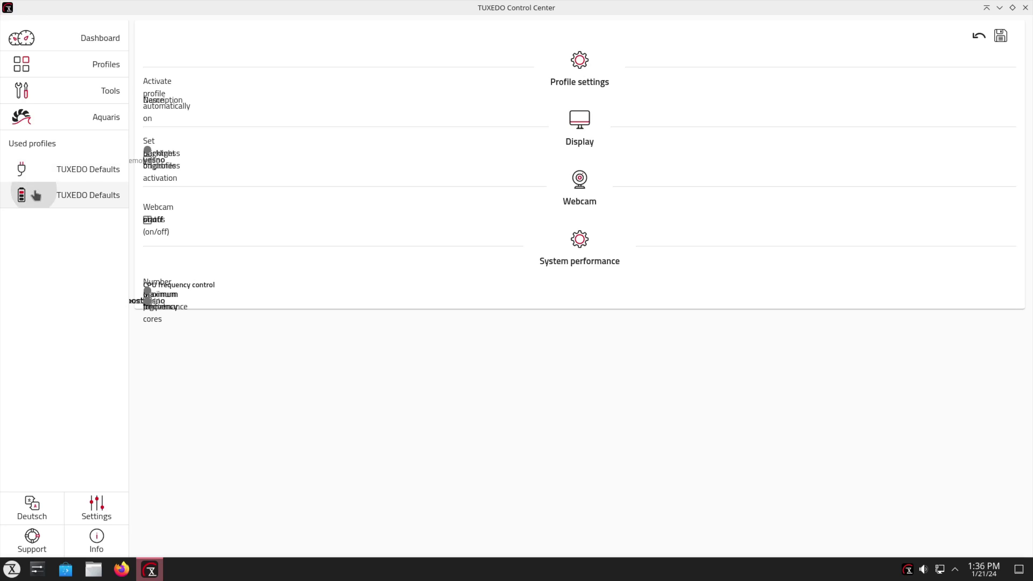
Step: In Settings, switch the Control Center to the dark theme and open the Tomte configuration
left_click(99, 514)
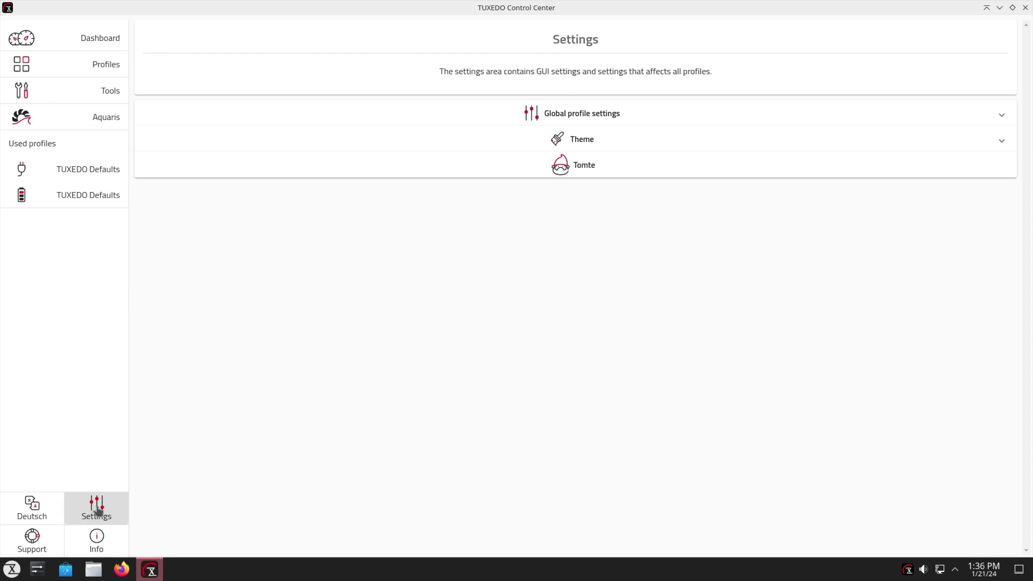
left_click(631, 115)
left_click(637, 279)
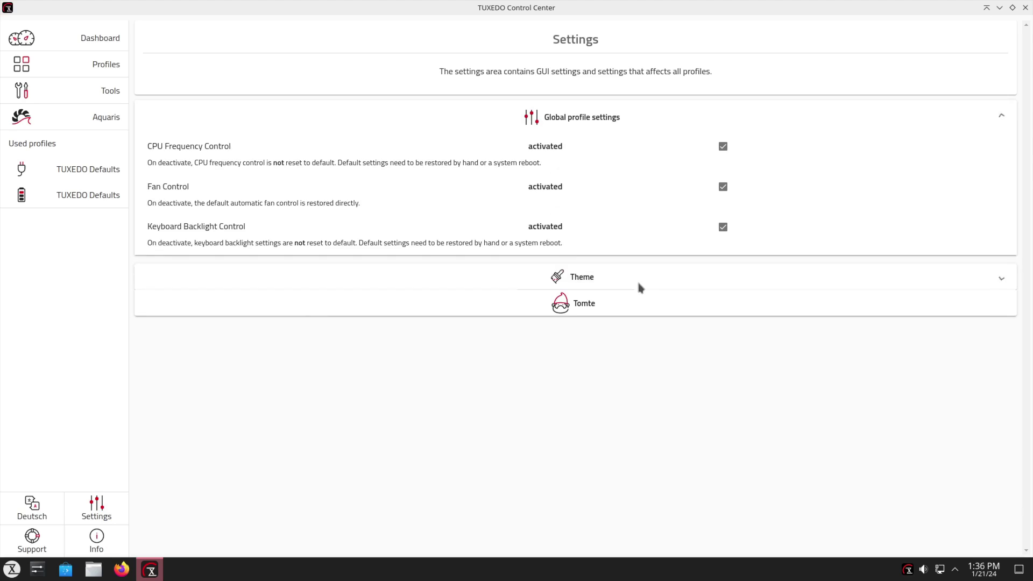
left_click(564, 183)
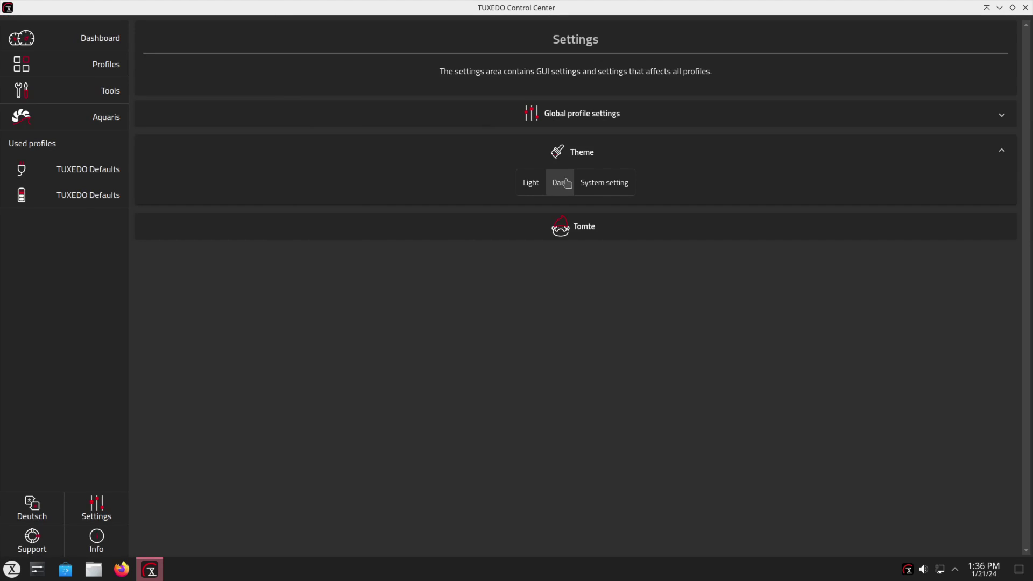
left_click(583, 237)
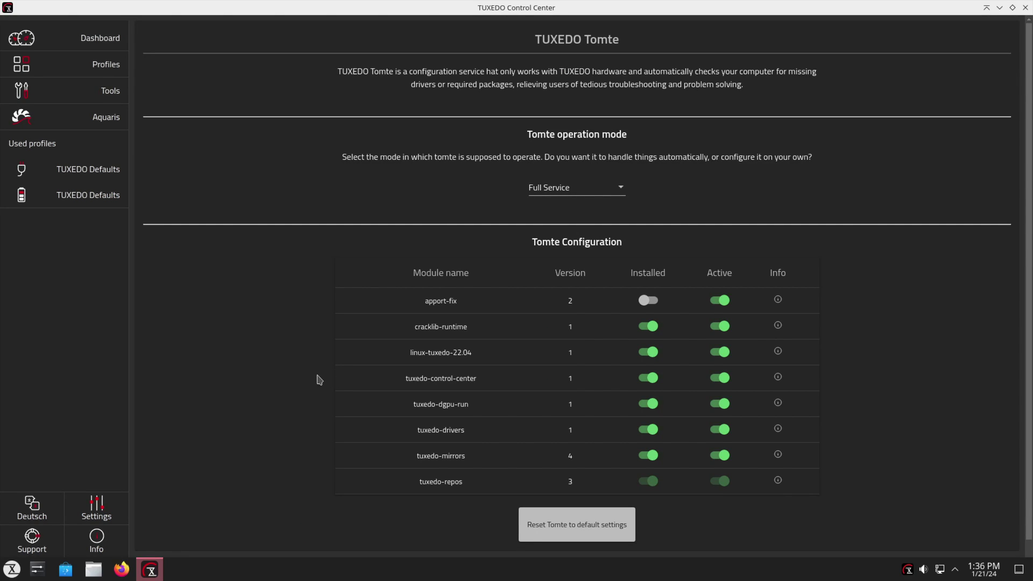
Step: Review the Tomte configuration, then check the Support page and the Info page showing version 2.1.4
scroll(876, 428, "down", 2)
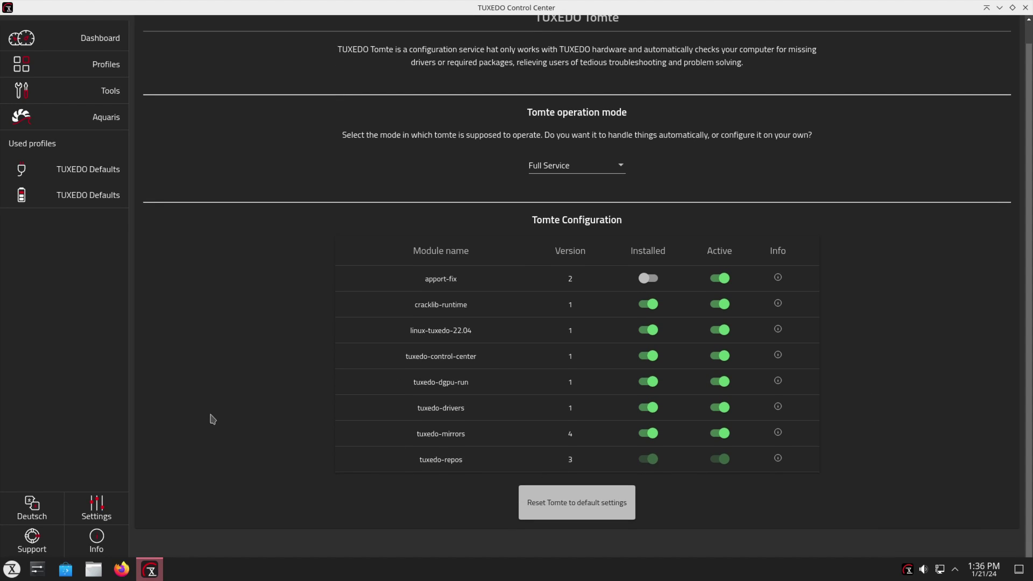
scroll(214, 417, "up", 2)
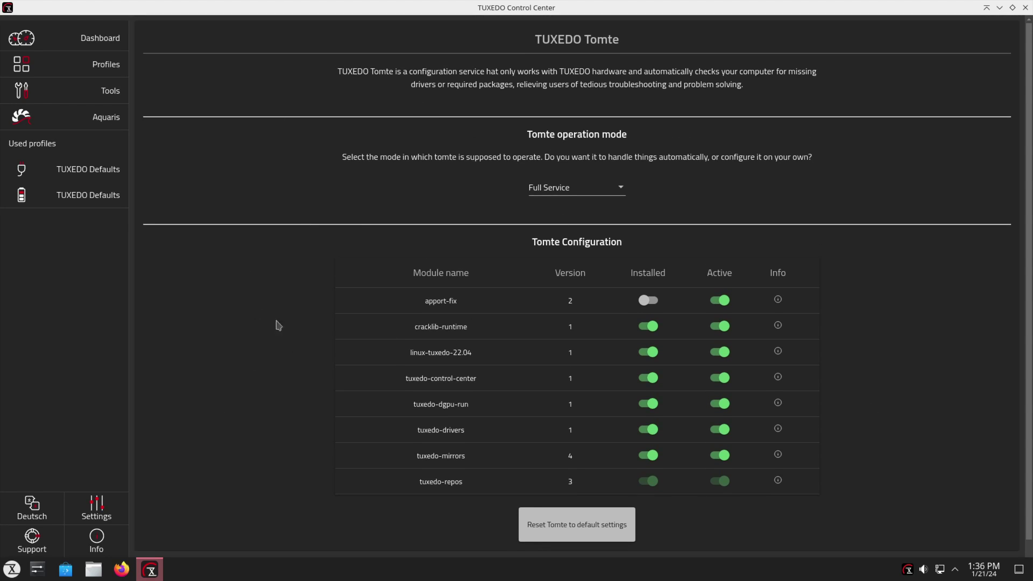
scroll(559, 371, "down", 2)
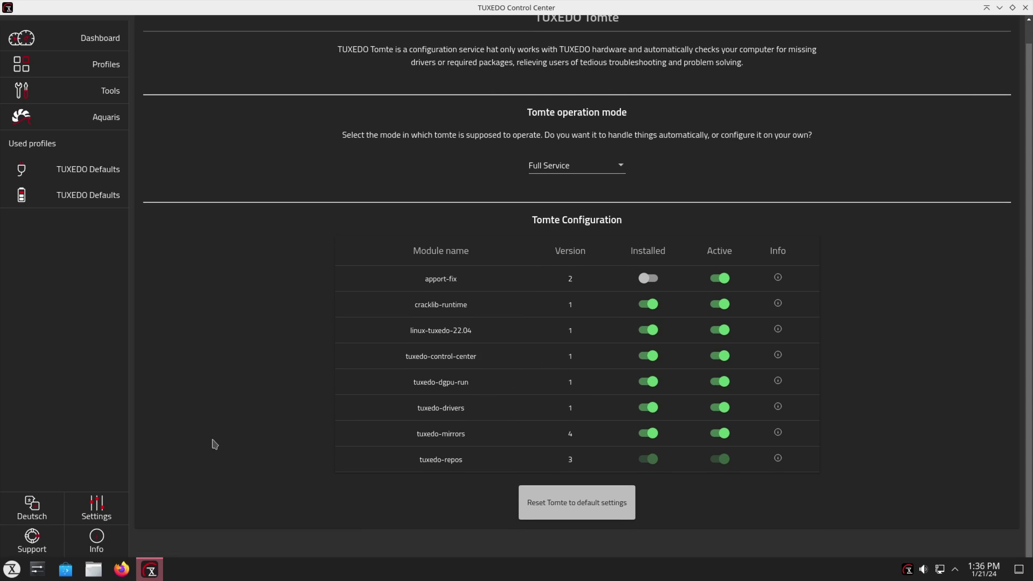
left_click(24, 548)
left_click(119, 542)
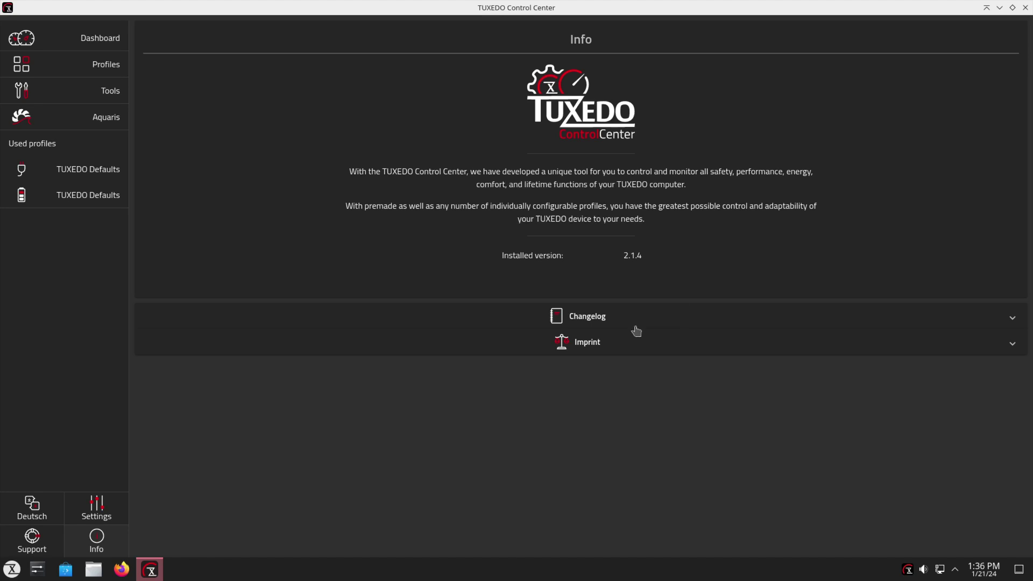
Step: Close TUXEDO Control Center and briefly open then dismiss the desktop context menu
left_click(1025, 10)
right_click(605, 217)
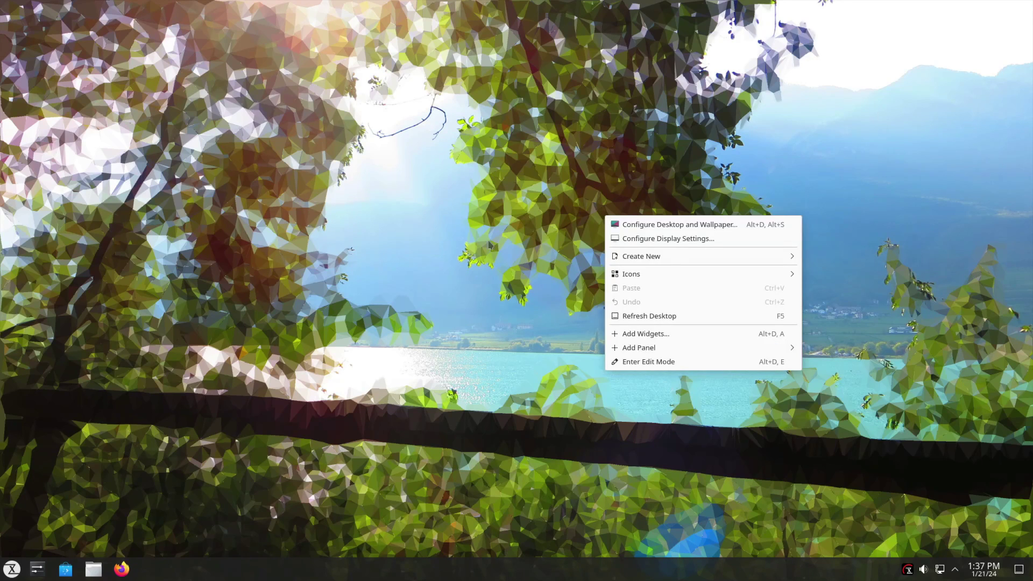
left_click(415, 257)
Step: Open the application launcher and browse through the TUXEDO and System categories to Utilities
left_click(12, 569)
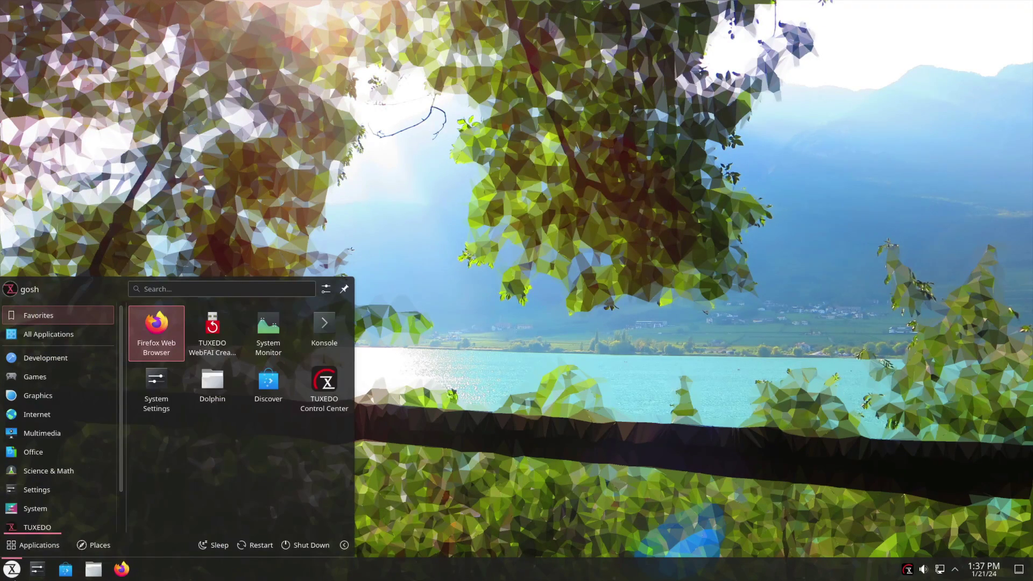
mouse_move(57, 493)
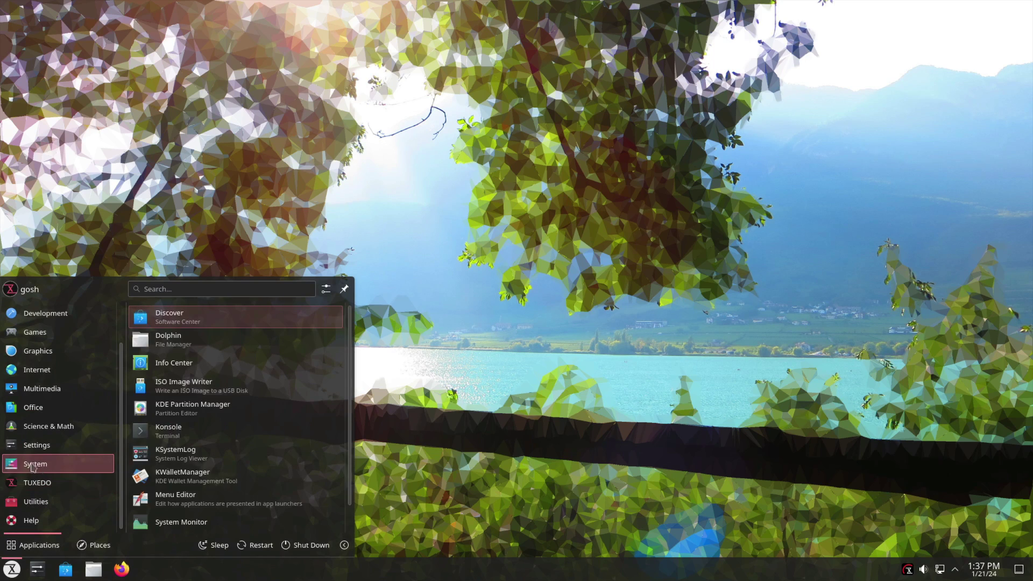
mouse_move(68, 510)
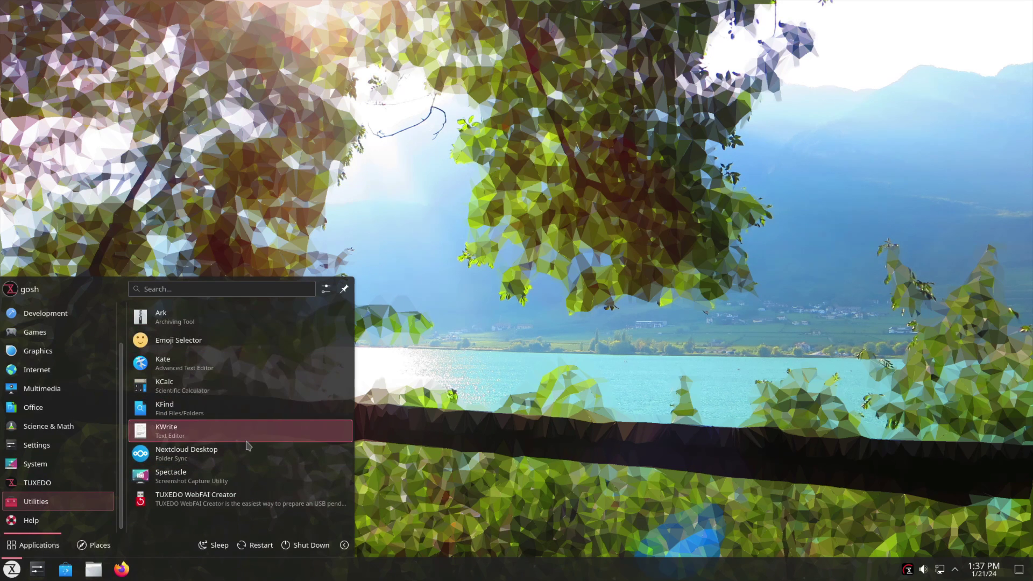
Step: Launch TUXEDO WebFAI Creator, reposition its window, and open its help page in the browser
left_click(249, 501)
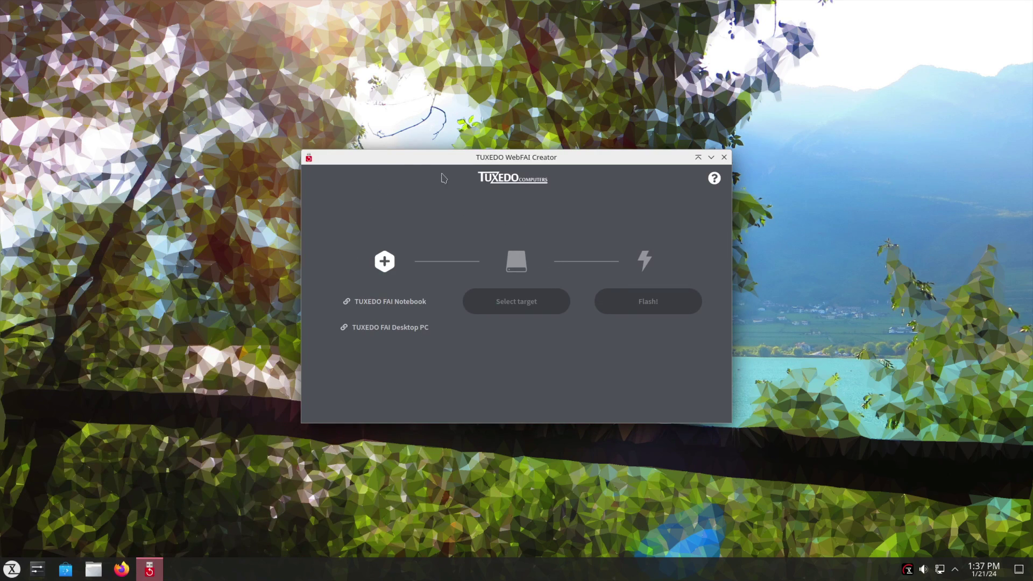
left_click_drag(404, 158, 366, 217)
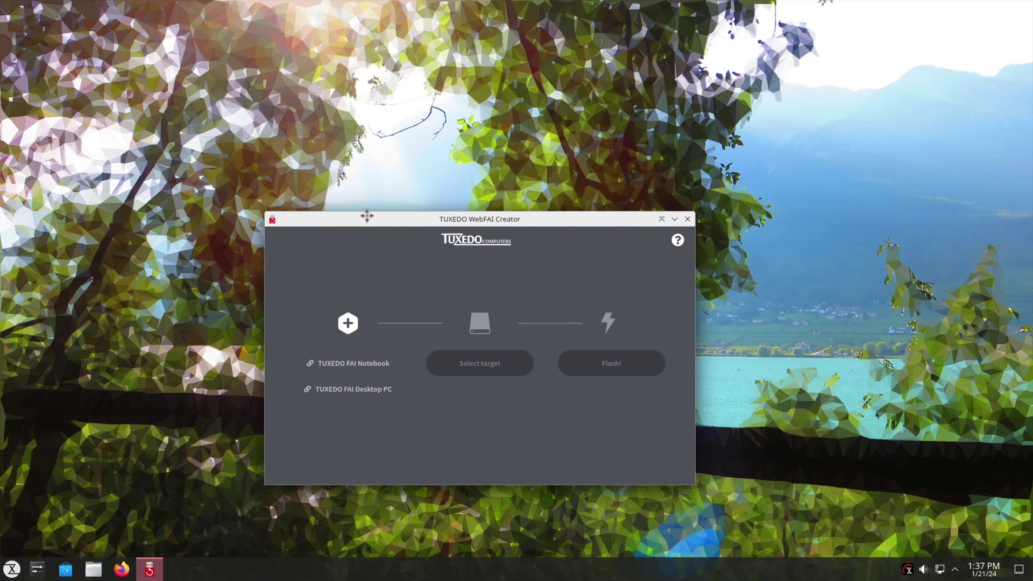
left_click(676, 240)
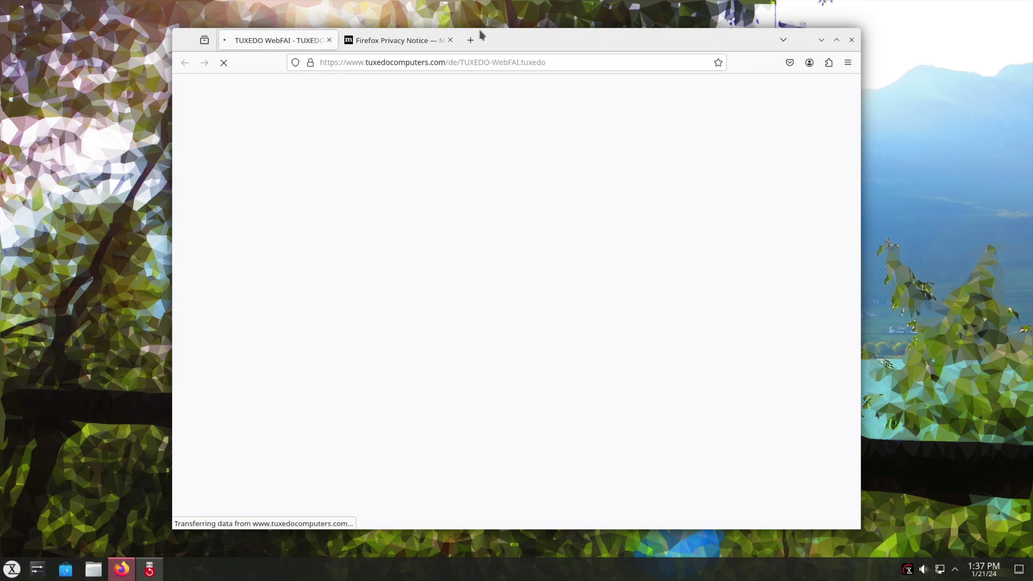
Step: Close Firefox and load the TUXEDO FAI Desktop PC image in WebFAI Creator
middle_click(392, 44)
mouse_move(468, 39)
left_mouse_down()
mouse_move(537, 442)
mouse_move(464, 44)
mouse_move(451, 38)
left_mouse_up()
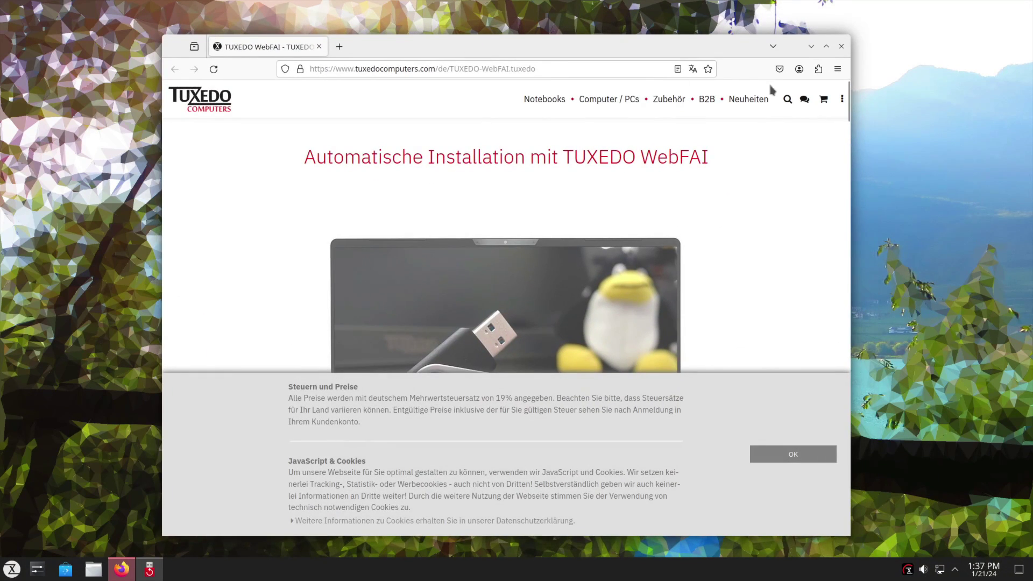
left_click(839, 45)
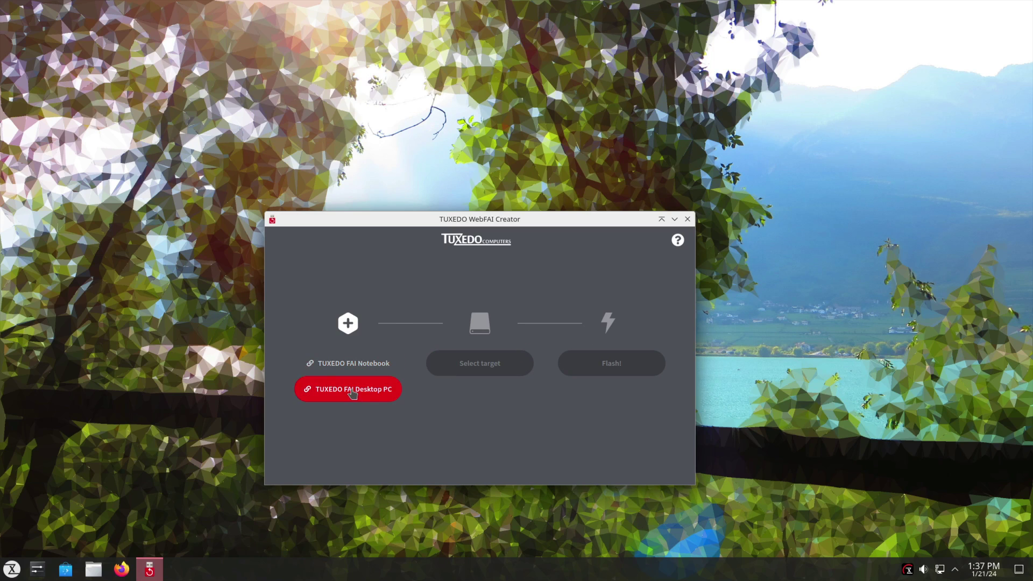
left_click(352, 391)
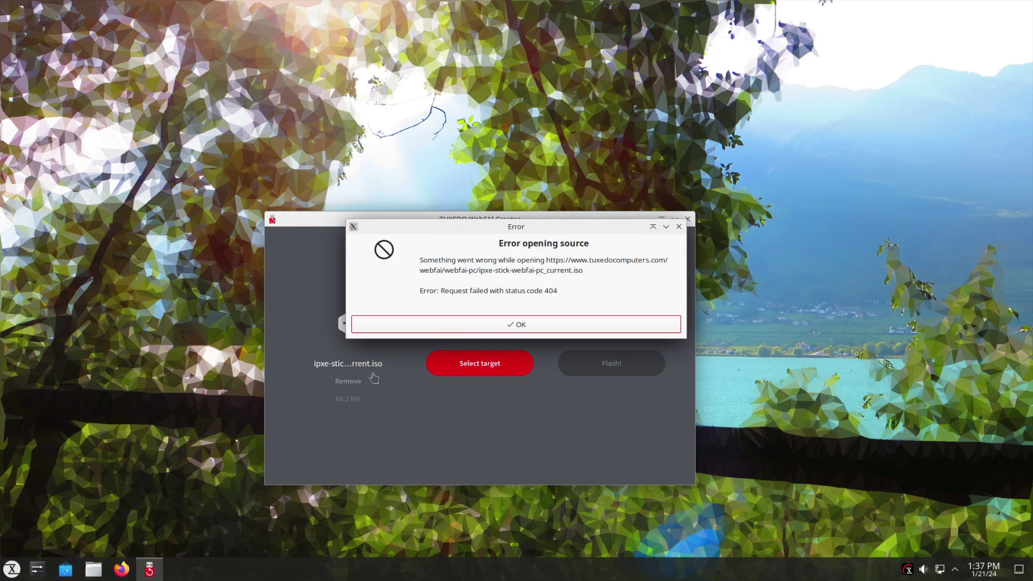
Step: Dismiss the 404 error, close WebFAI Creator, and launch LibreOffice from the launcher
left_click(578, 330)
left_click(687, 218)
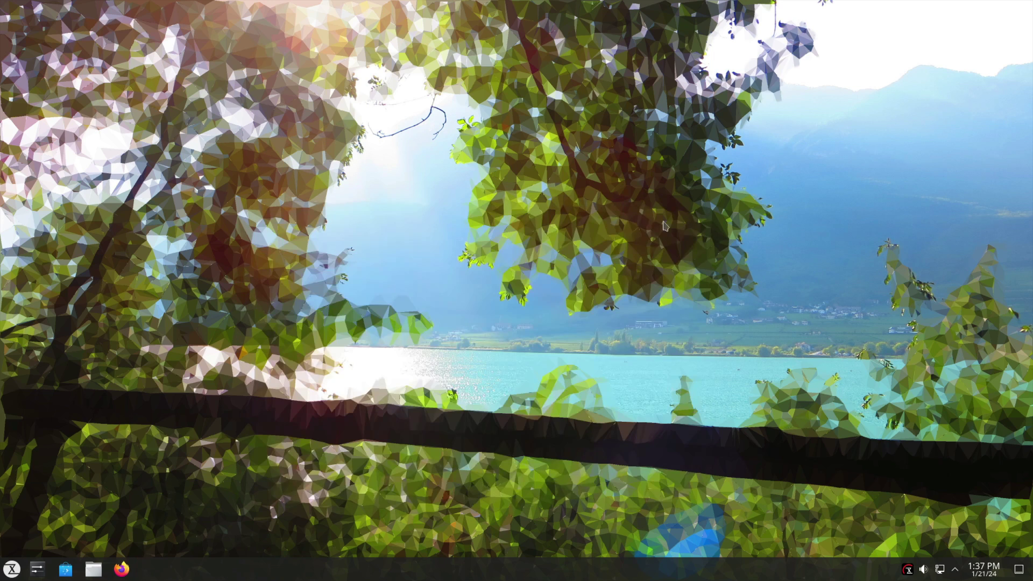
left_click(12, 568)
mouse_move(51, 473)
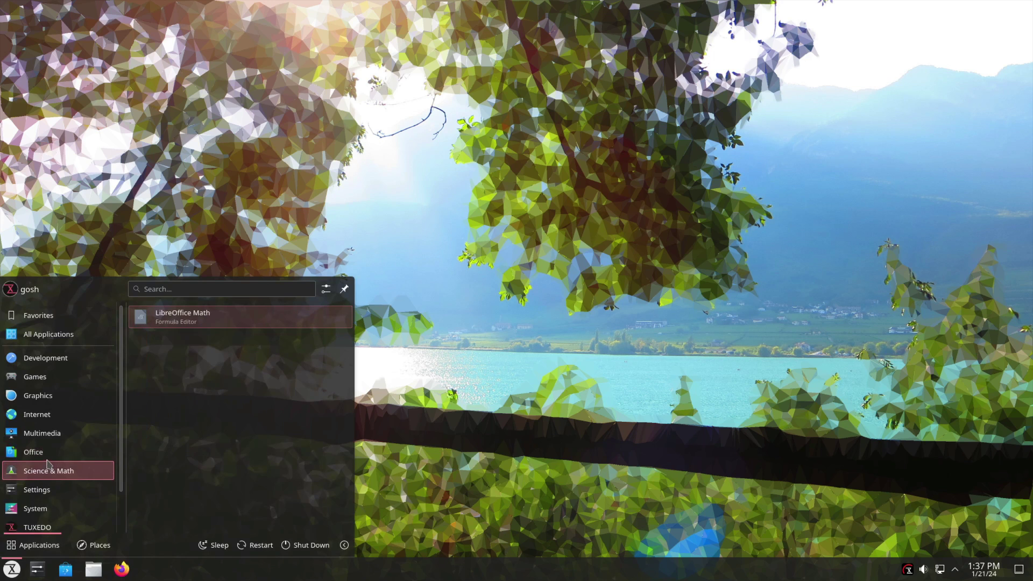
left_click(198, 409)
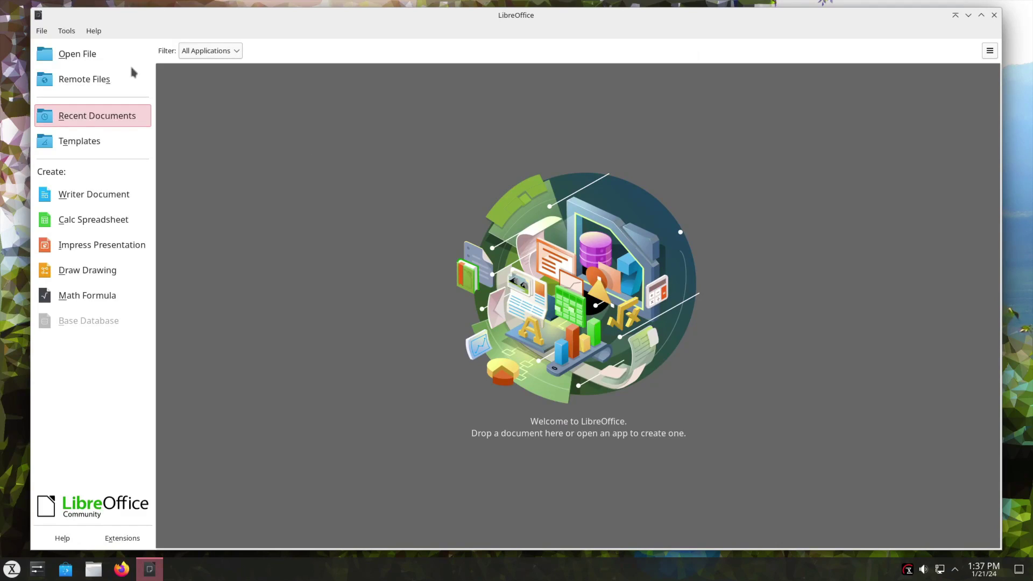
Step: Skip opening a file, create a new Writer document, and run a spelling check
left_click(73, 52)
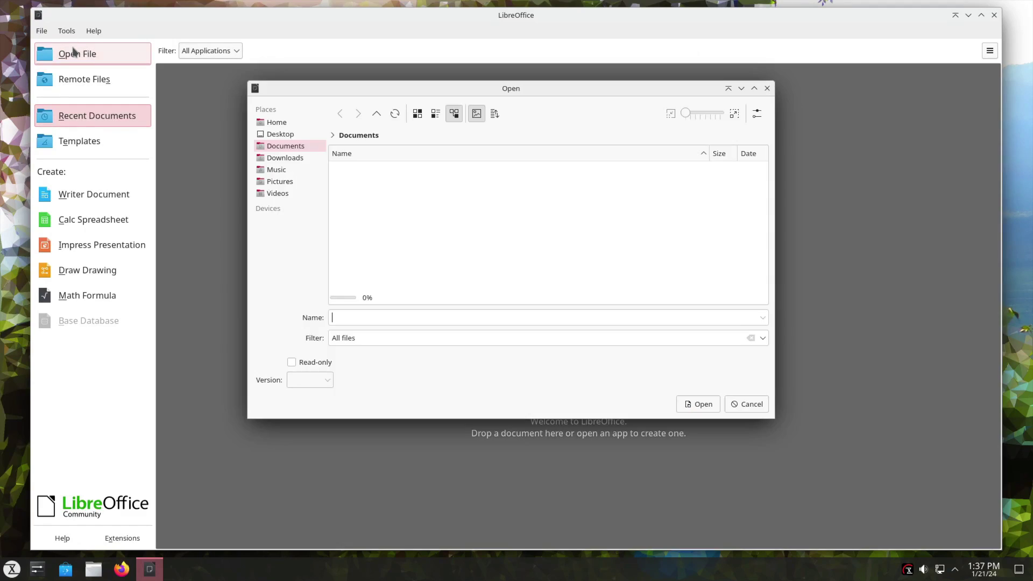
left_click(742, 408)
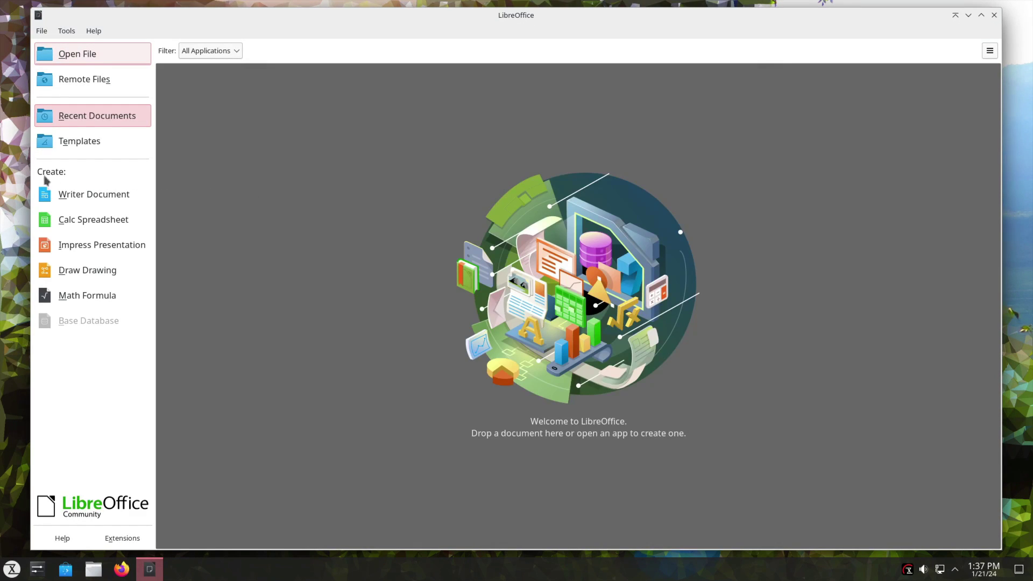
left_click(105, 196)
left_click(330, 49)
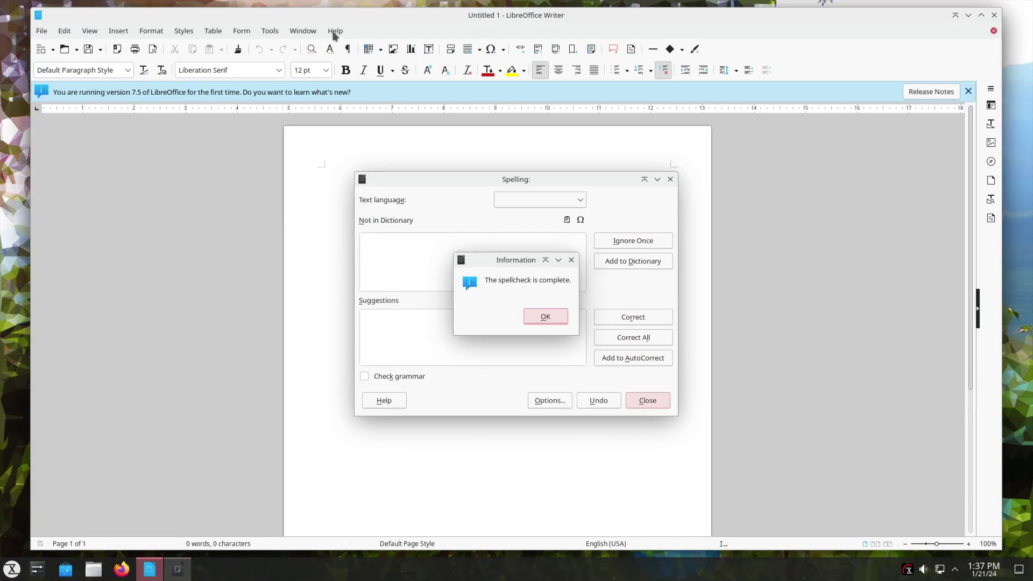
left_click(551, 317)
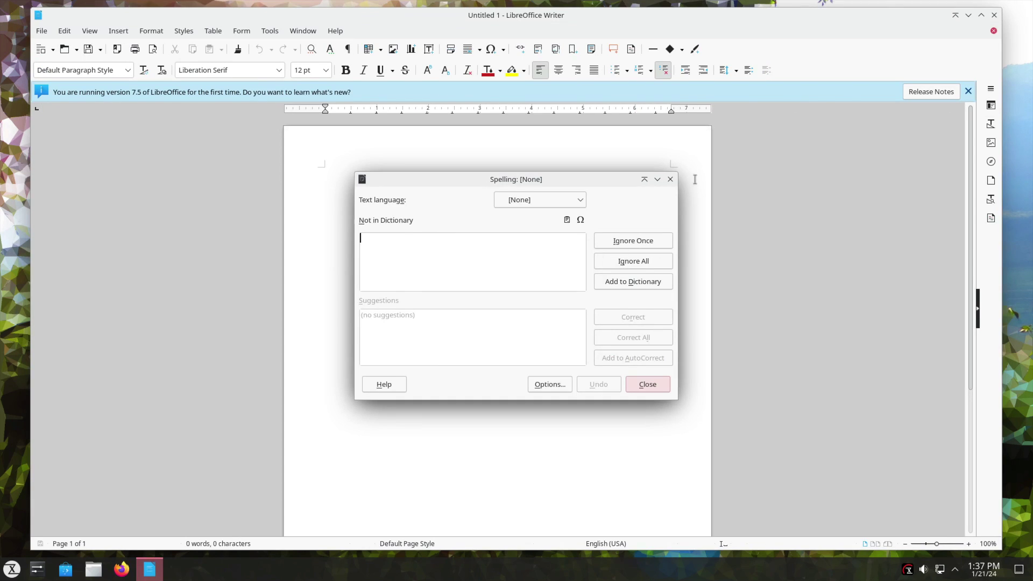
left_click(669, 179)
Step: Check the About LibreOffice box showing version 7.5.7.1
left_click(335, 30)
left_click(395, 216)
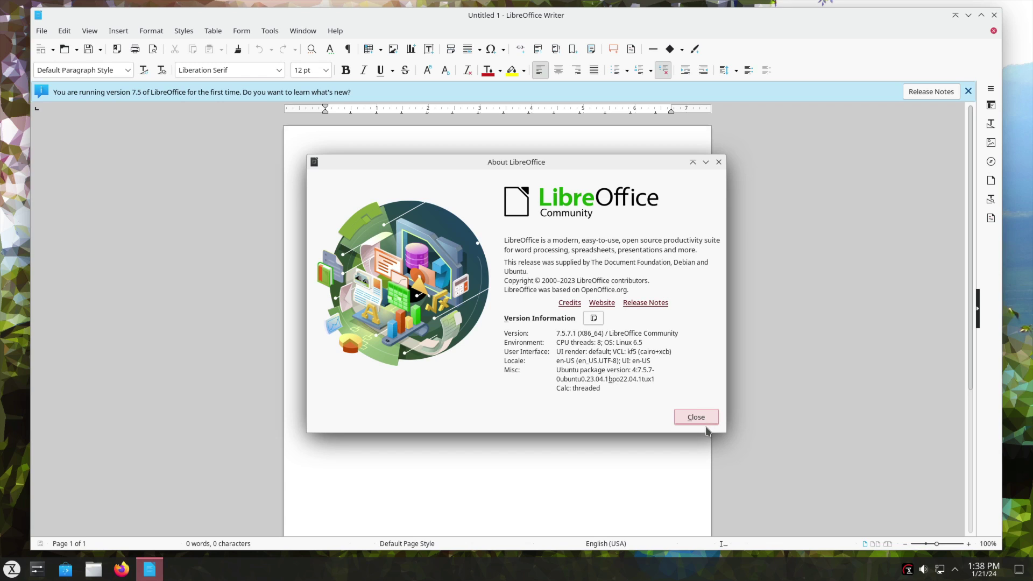
left_click(702, 421)
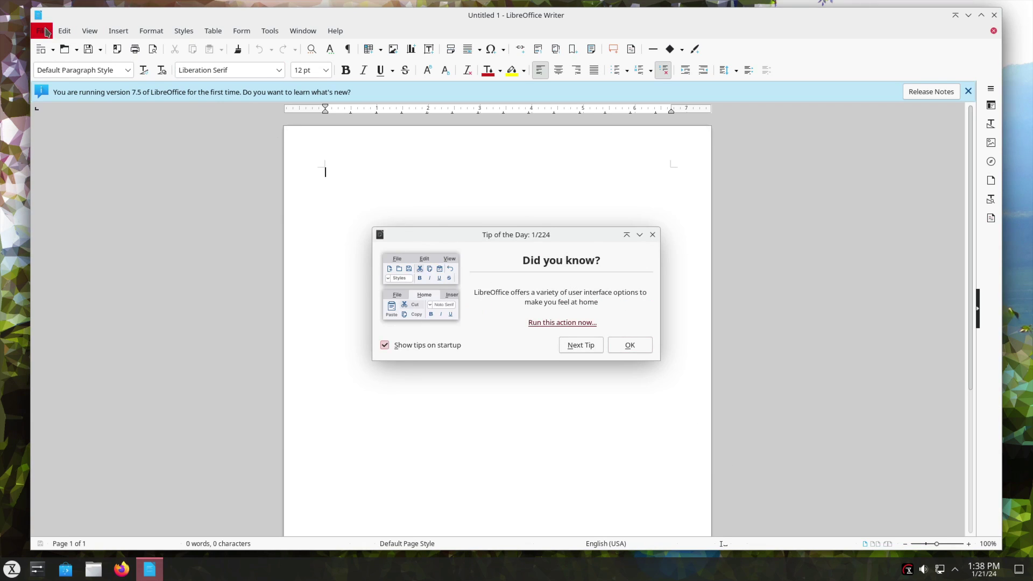
left_click(43, 30)
Step: Quit LibreOffice and browse the launcher's Internet, Multimedia, Graphics, Games, Office and Development categories
left_click(91, 440)
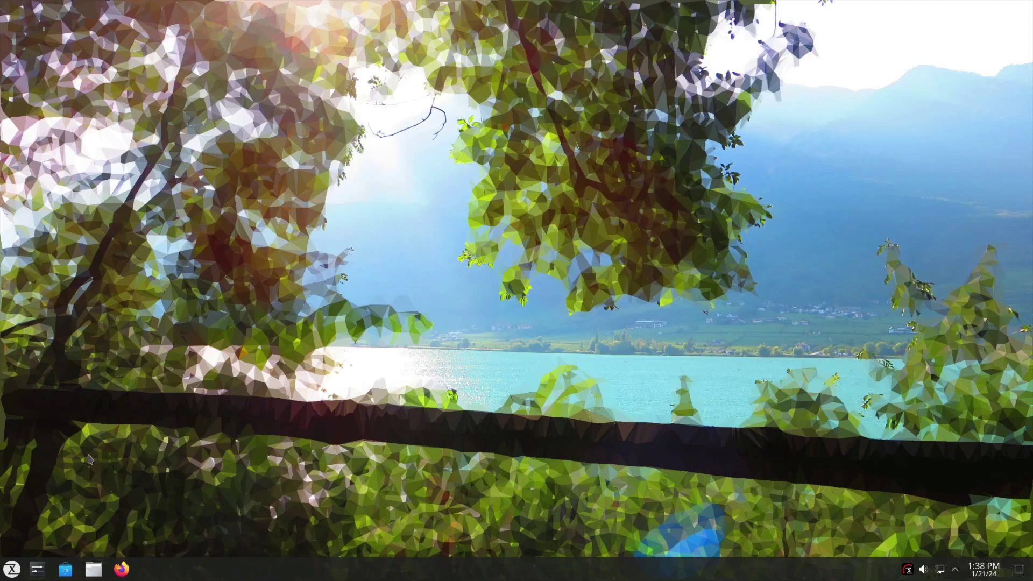
left_click(12, 568)
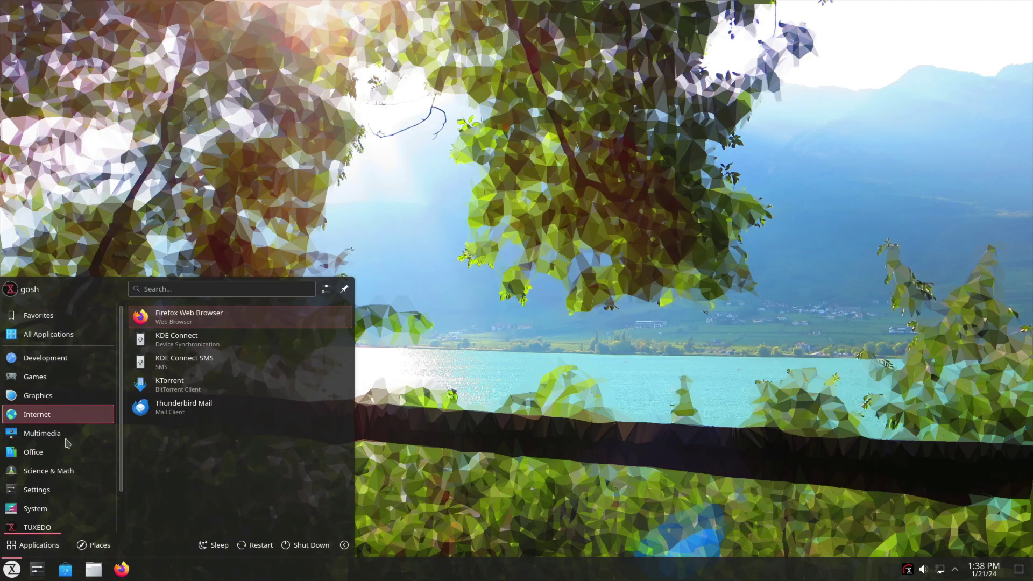
mouse_move(66, 437)
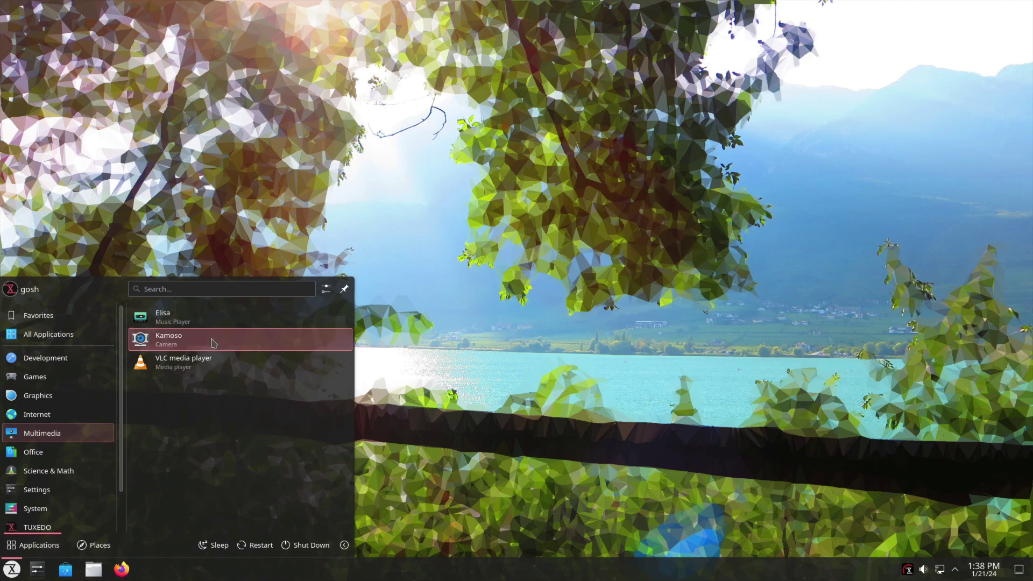
mouse_move(40, 419)
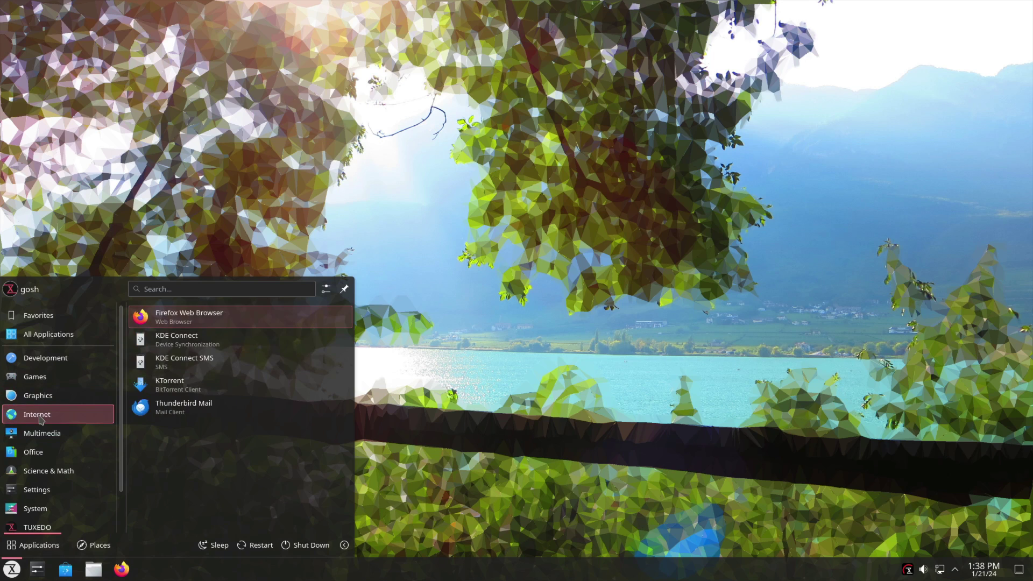
mouse_move(52, 395)
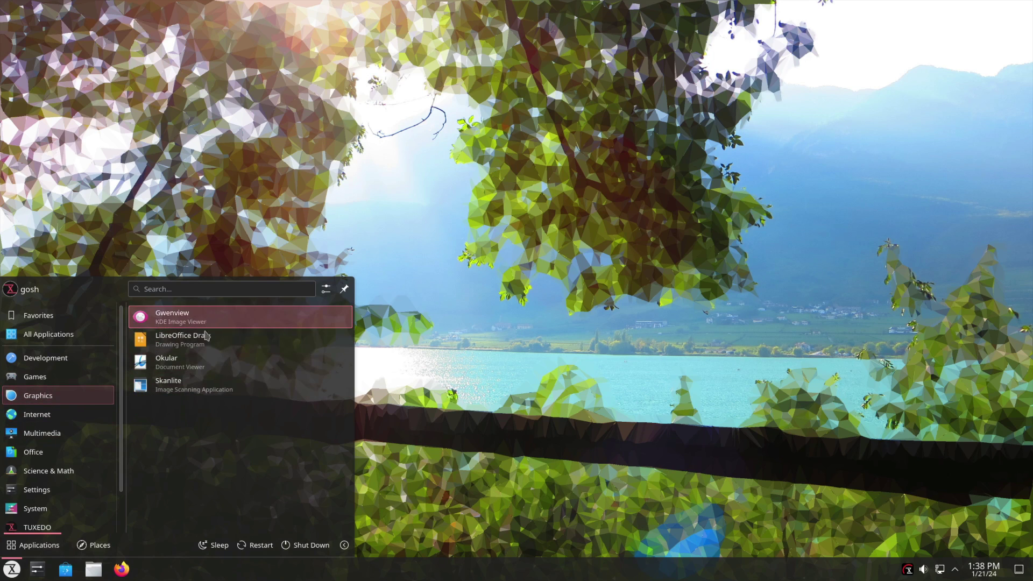
mouse_move(36, 378)
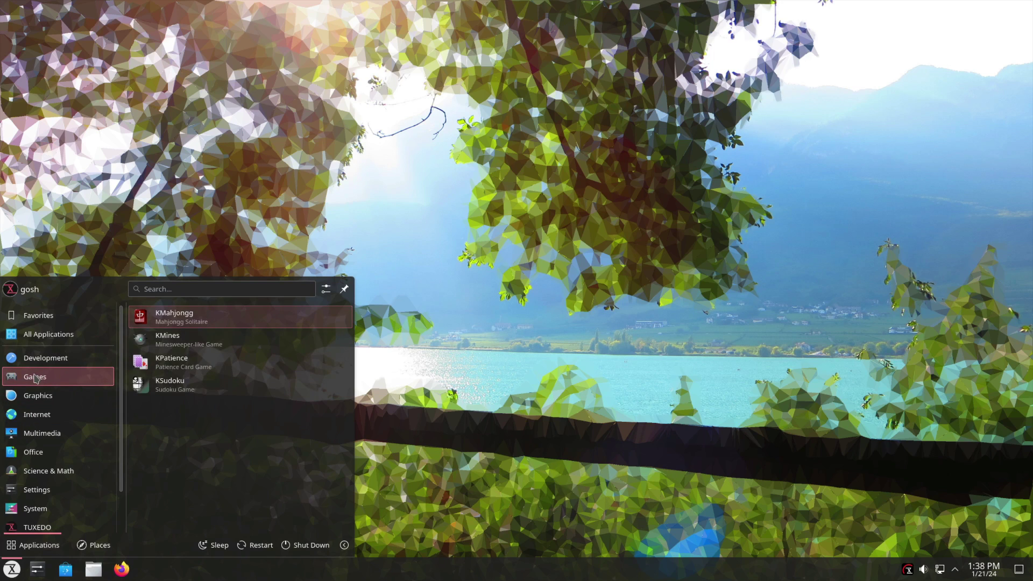
mouse_move(29, 361)
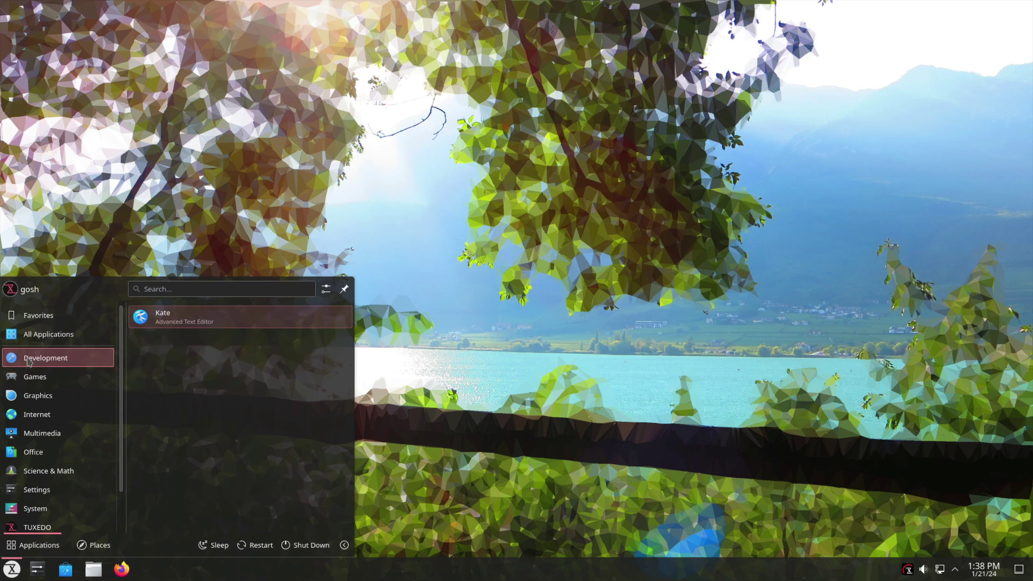
mouse_move(63, 458)
scroll(63, 458, "down", 1)
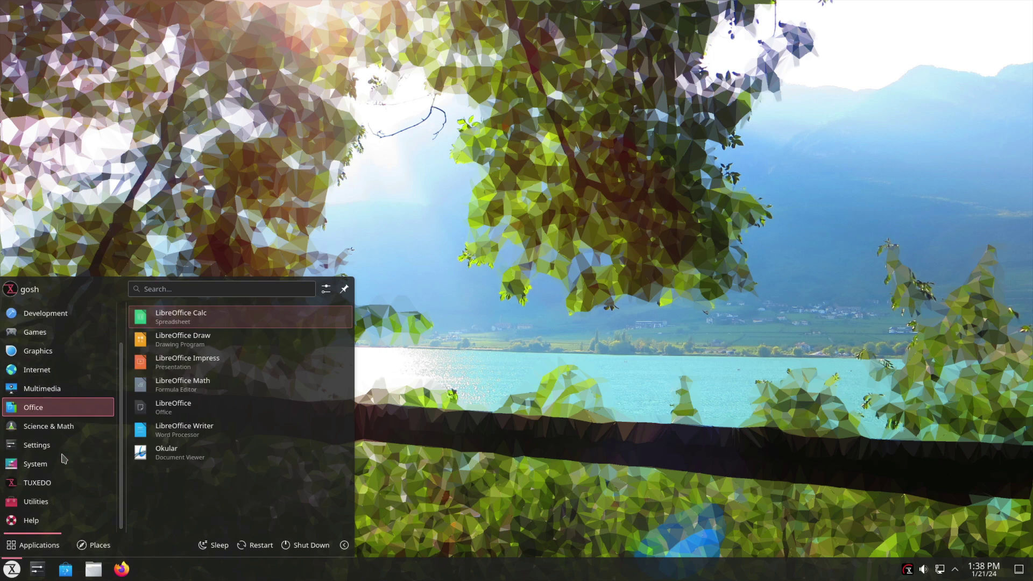
scroll(67, 433, "up", 2)
Step: Open Kate from the Development category, glance at its Help menu, and close it
mouse_move(63, 358)
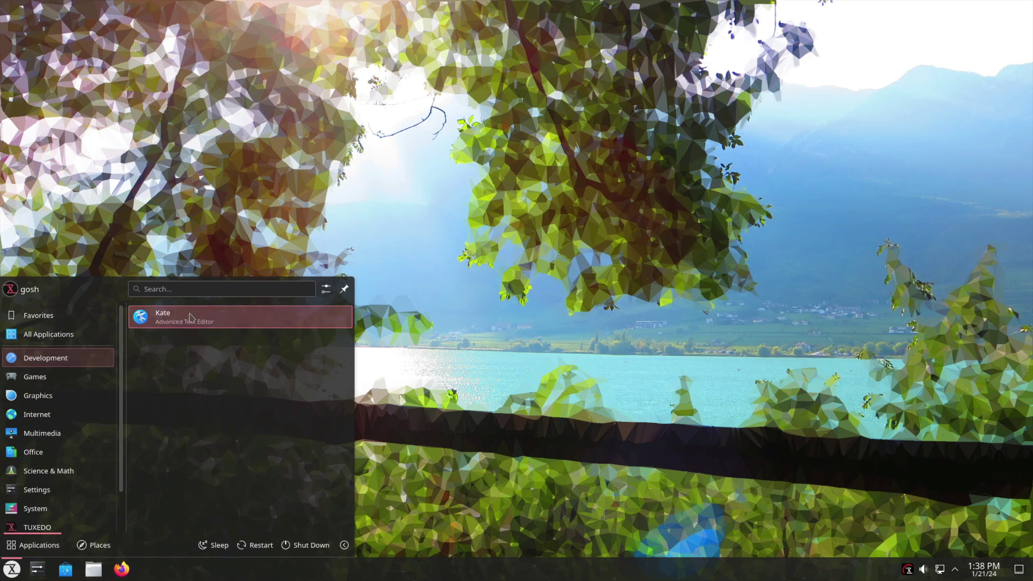
left_click(167, 322)
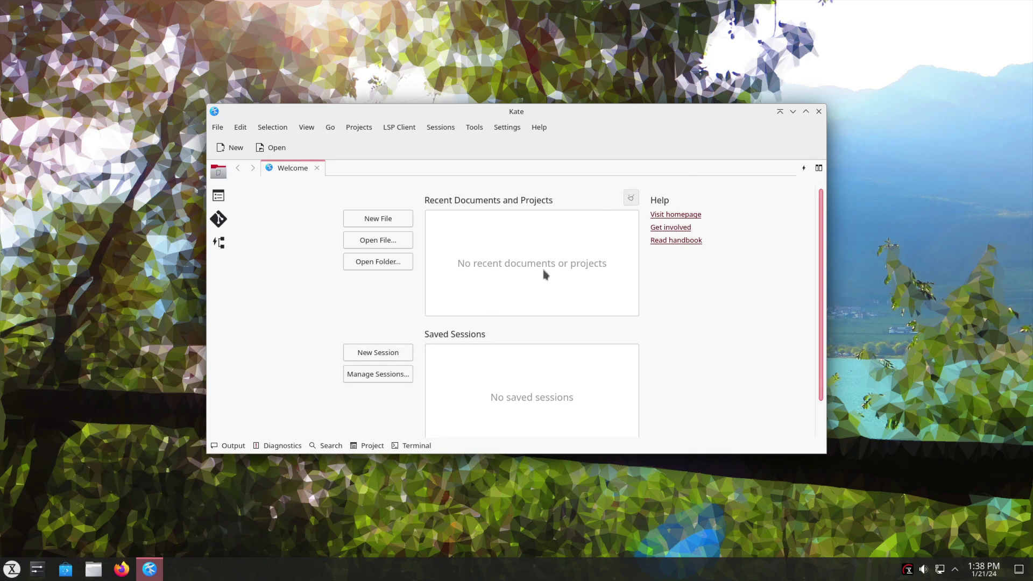
left_click(540, 128)
left_click(547, 134)
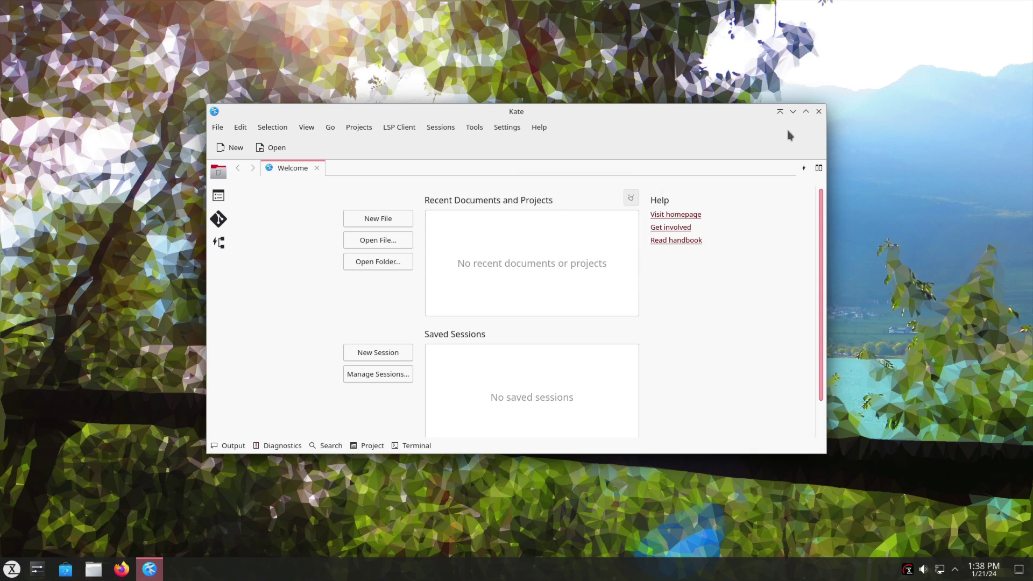
left_click(818, 111)
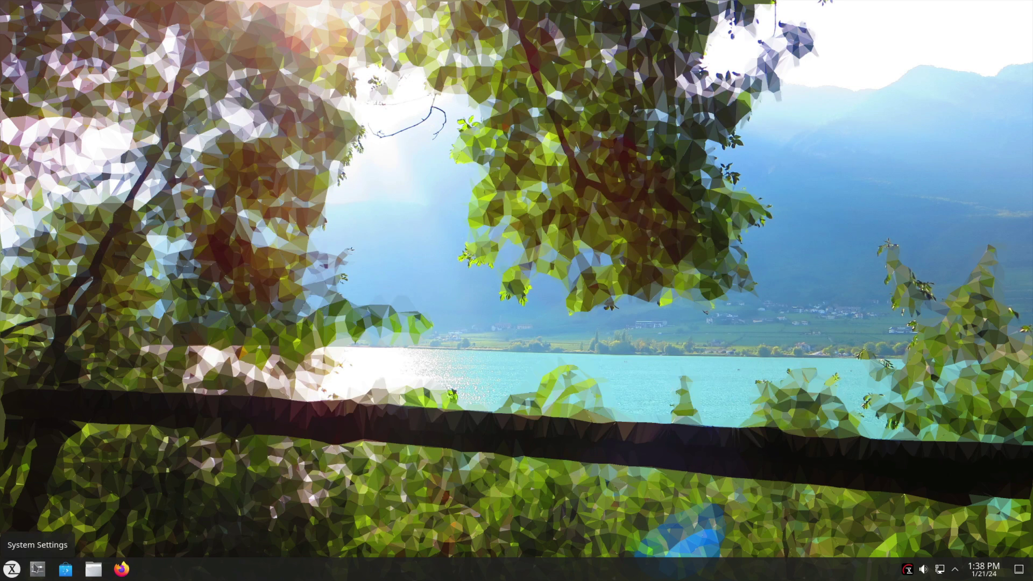
Step: Reopen the application launcher, scroll its categories, and focus the search field
left_click(9, 571)
left_click(9, 571)
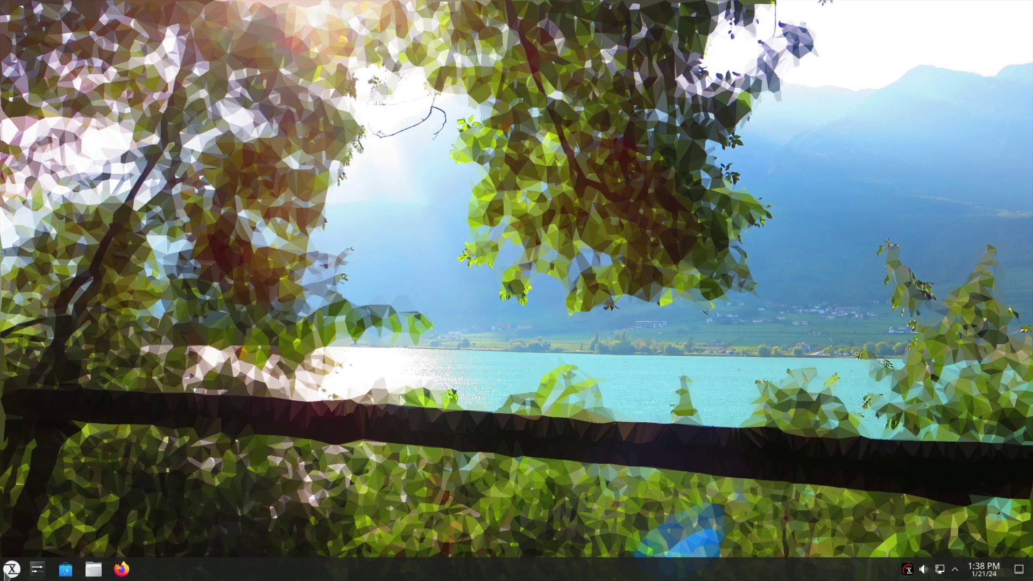
left_click(8, 571)
scroll(54, 495, "down", 2)
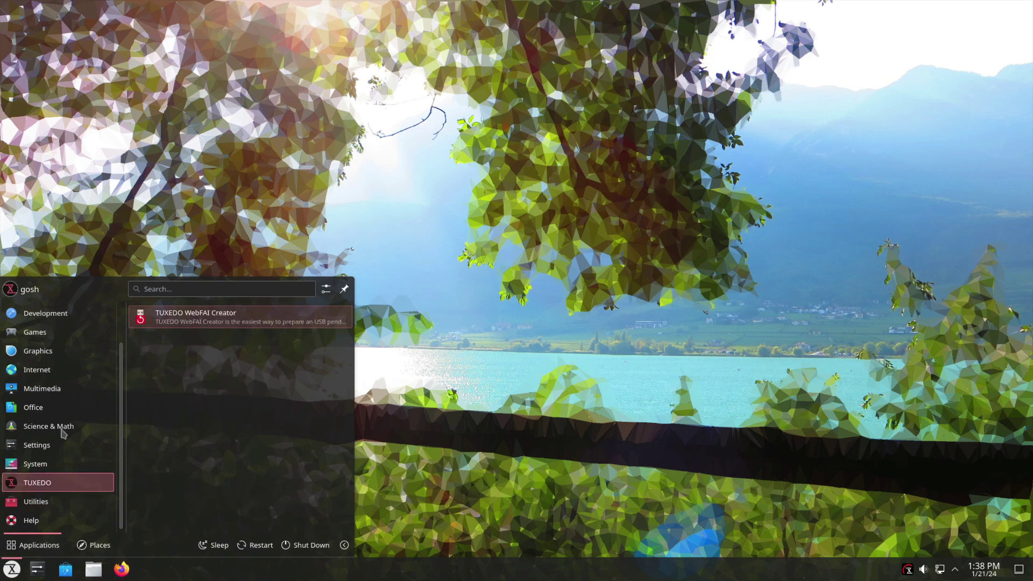
left_click(215, 292)
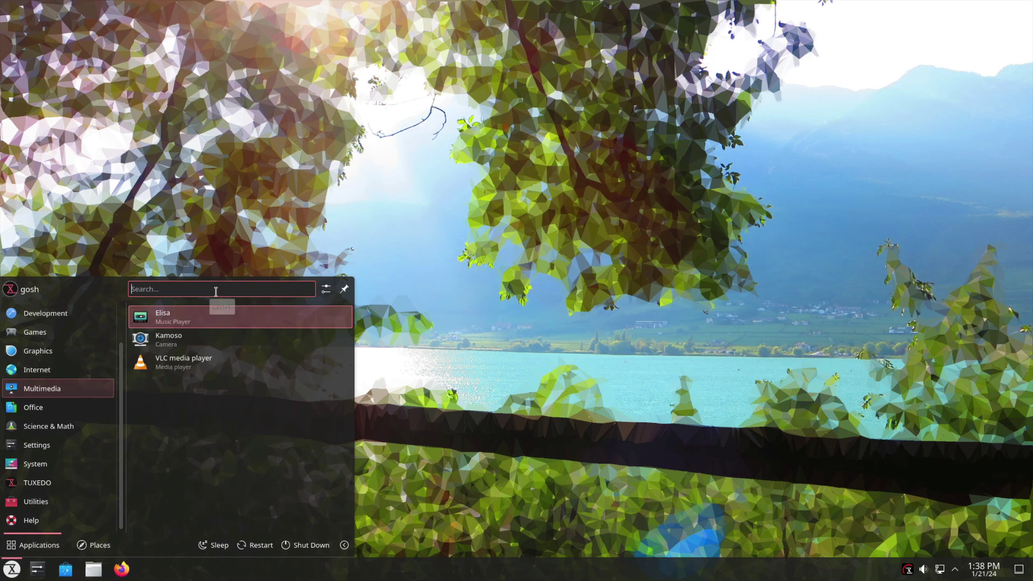
Step: Launch Konsole via a 'kon' launcher search and run neofetch in it
type("kon")
key("Return")
type("ne")
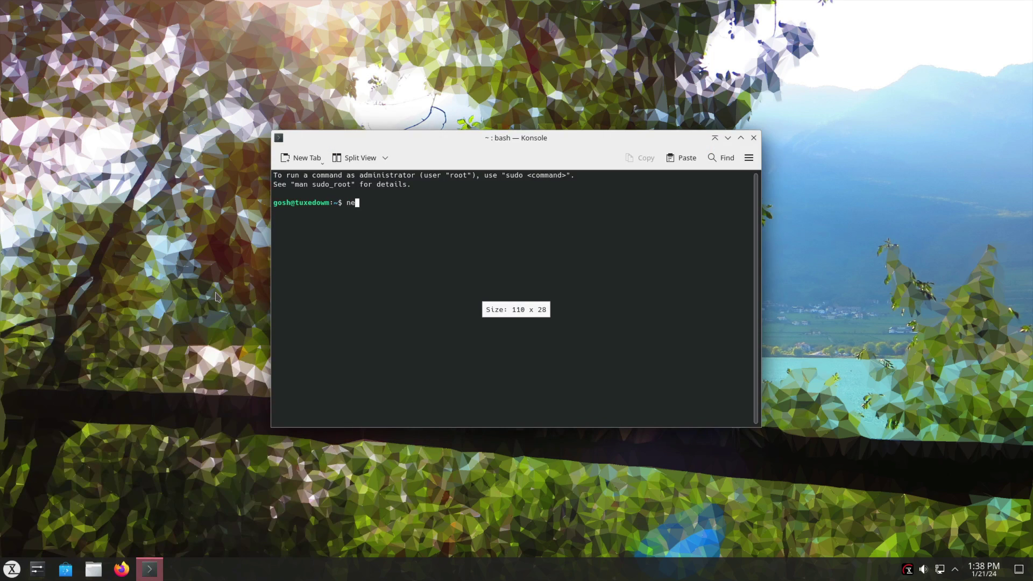
type("ofetch")
key("Return")
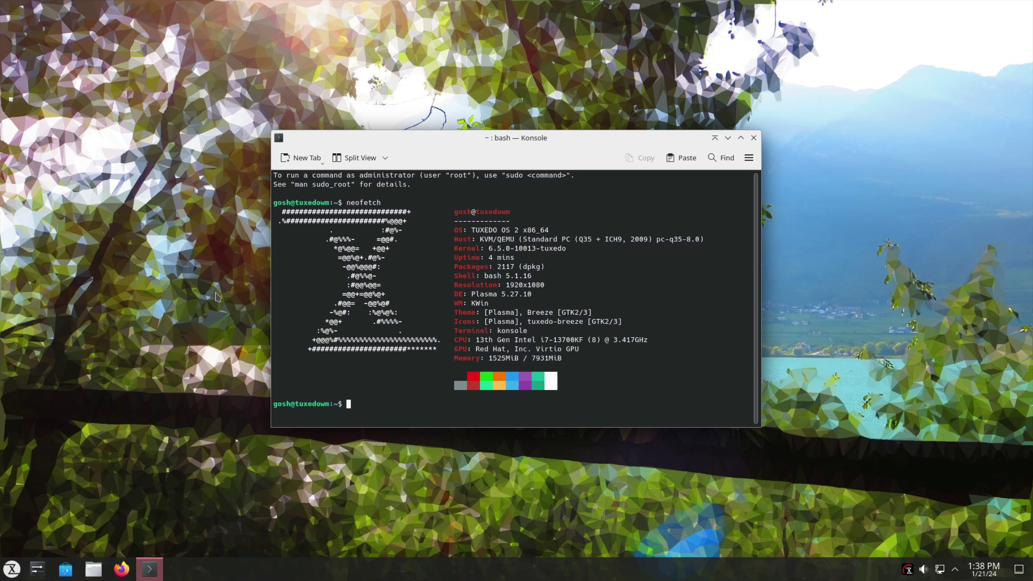
Step: Open Discover, review its configured software sources, then show the Games category with 924 apps
left_click(65, 569)
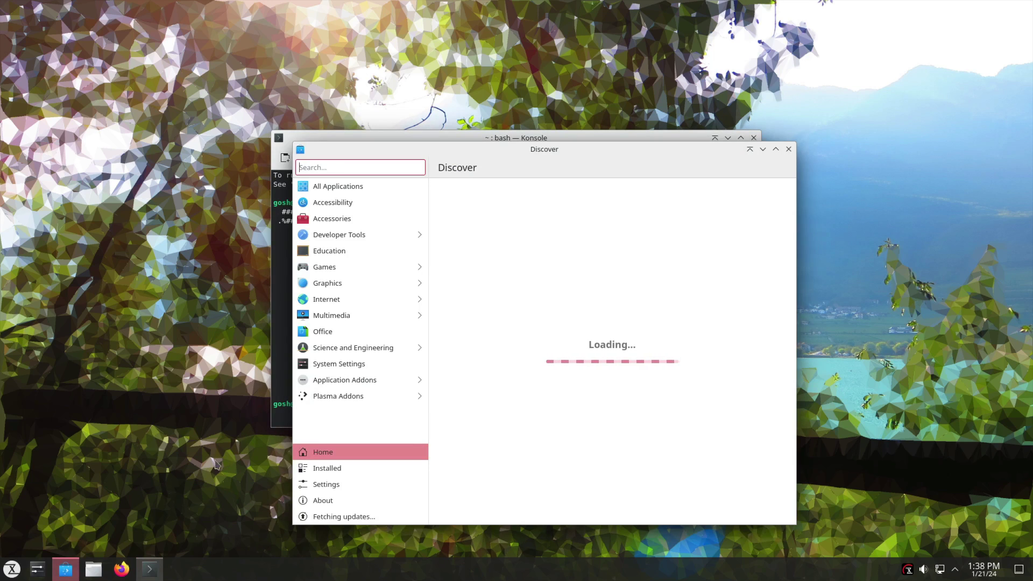
left_click(366, 491)
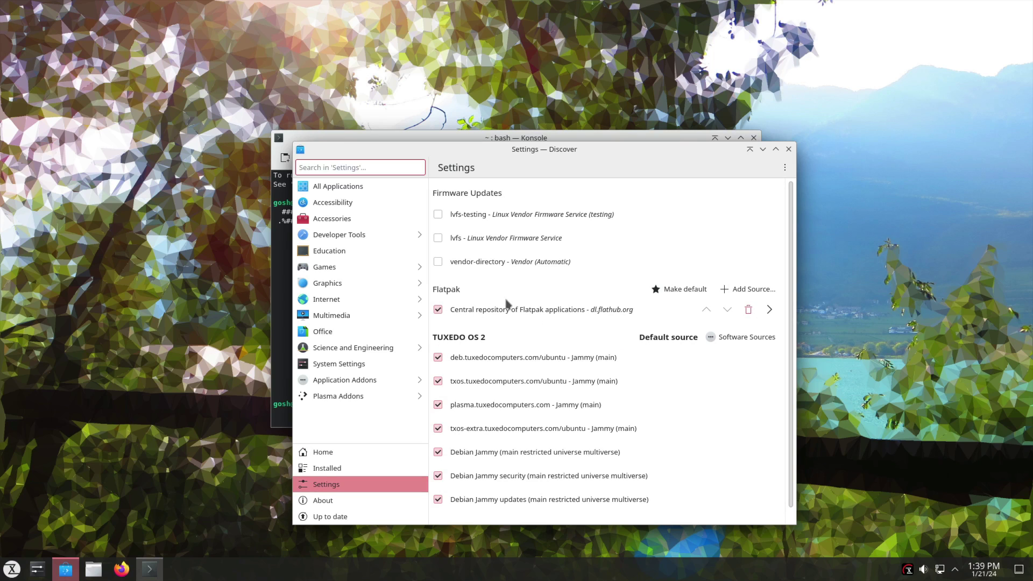
scroll(525, 321, "down", 1)
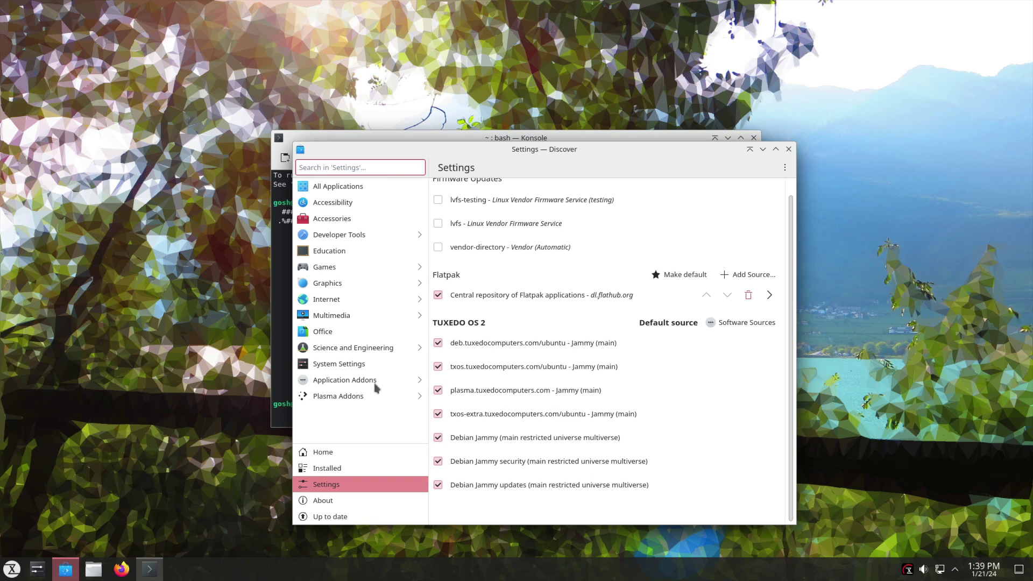
left_click(356, 269)
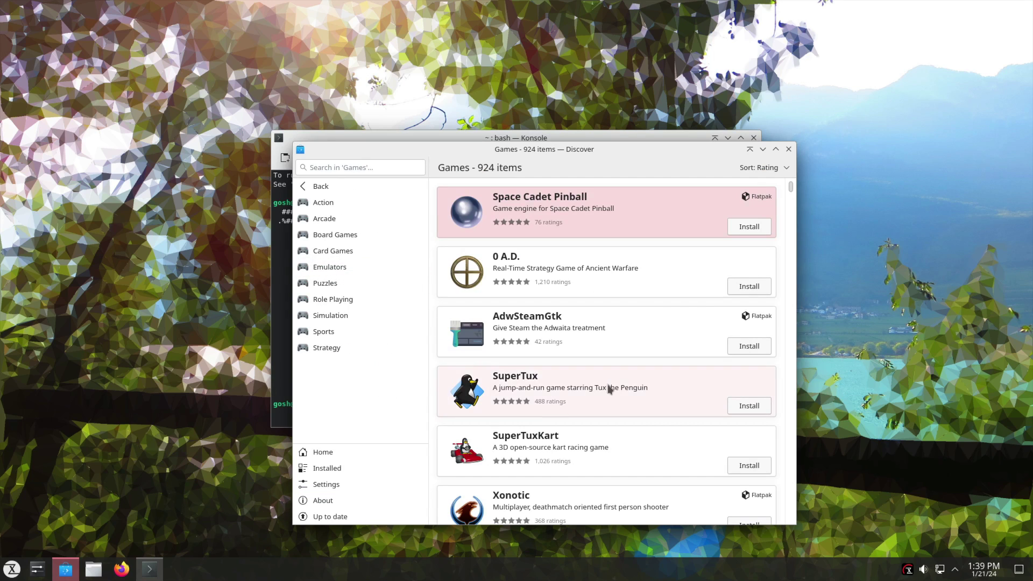
Step: Open SuperTux in Discover, check which sources offer it, and return home
left_click(609, 390)
left_click(766, 168)
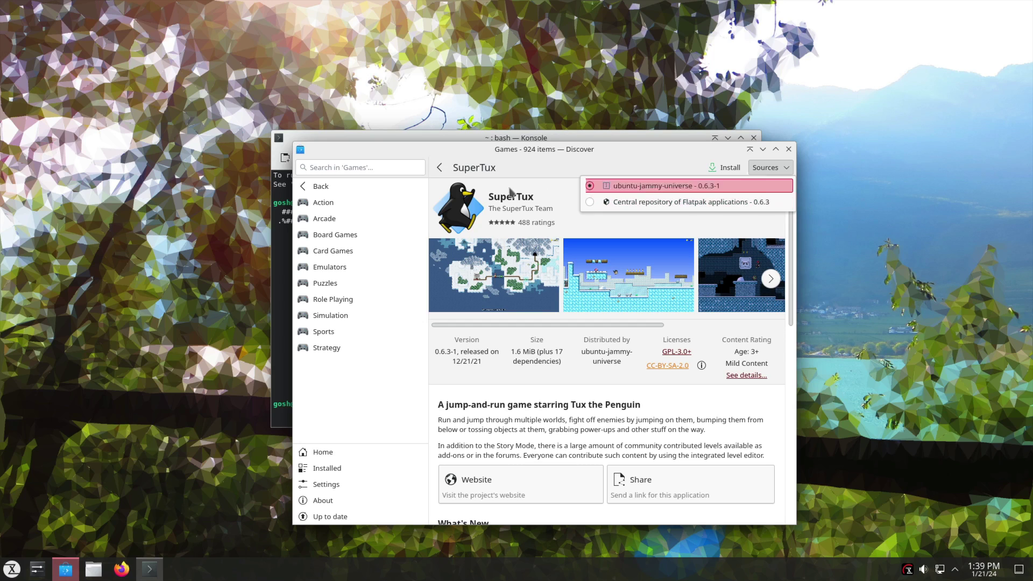
left_click(476, 177)
left_click(319, 186)
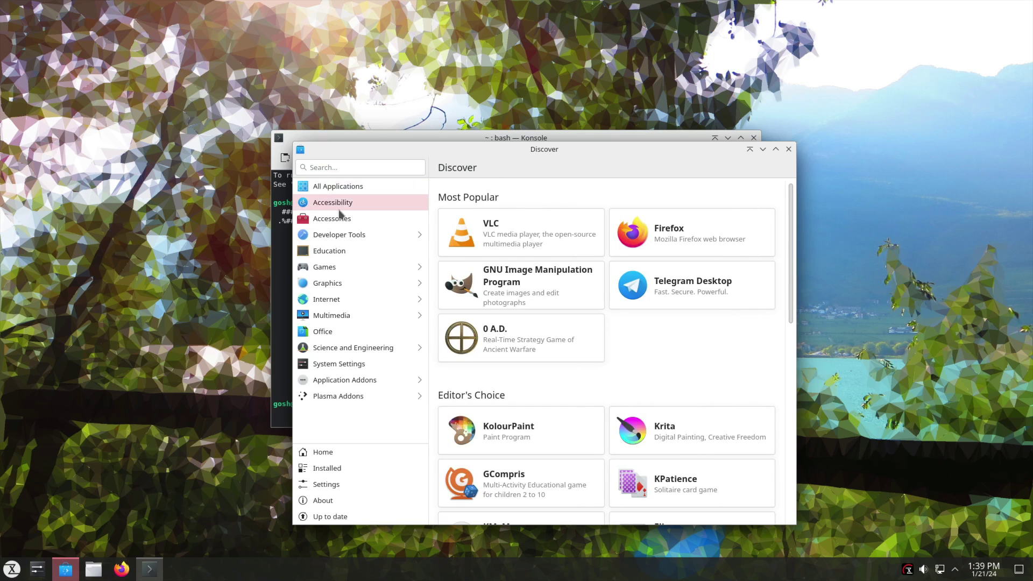
Step: Browse Office, Multimedia and Graphics, view Discover's About page (5.27.10), then close Discover
left_click(343, 331)
left_click(347, 316)
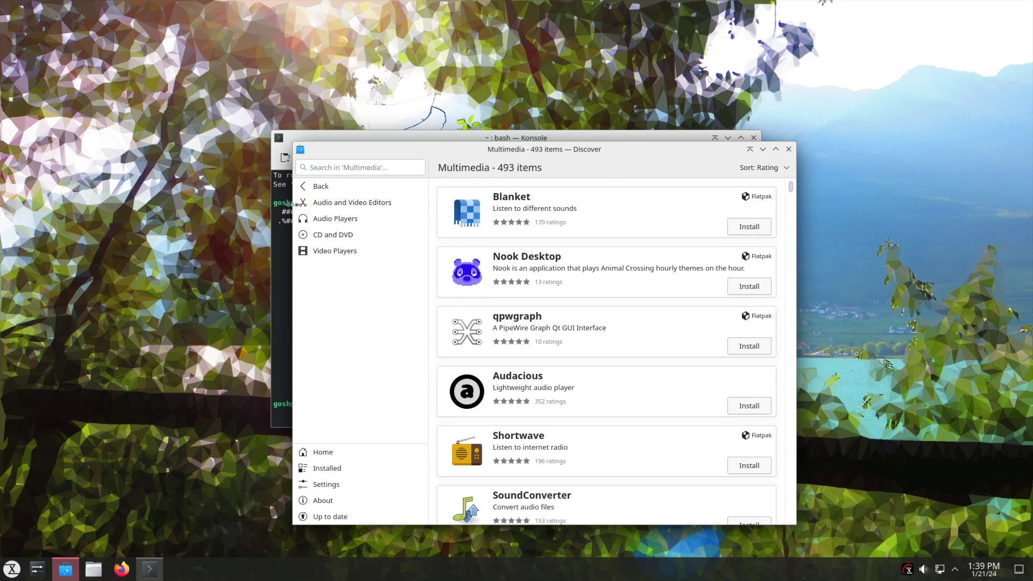
left_click(303, 188)
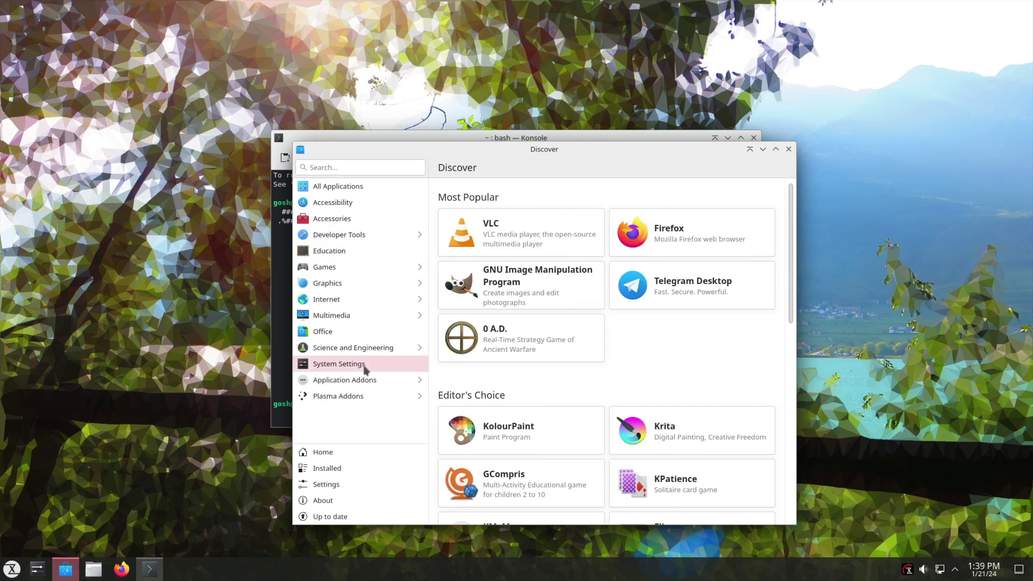
left_click(335, 285)
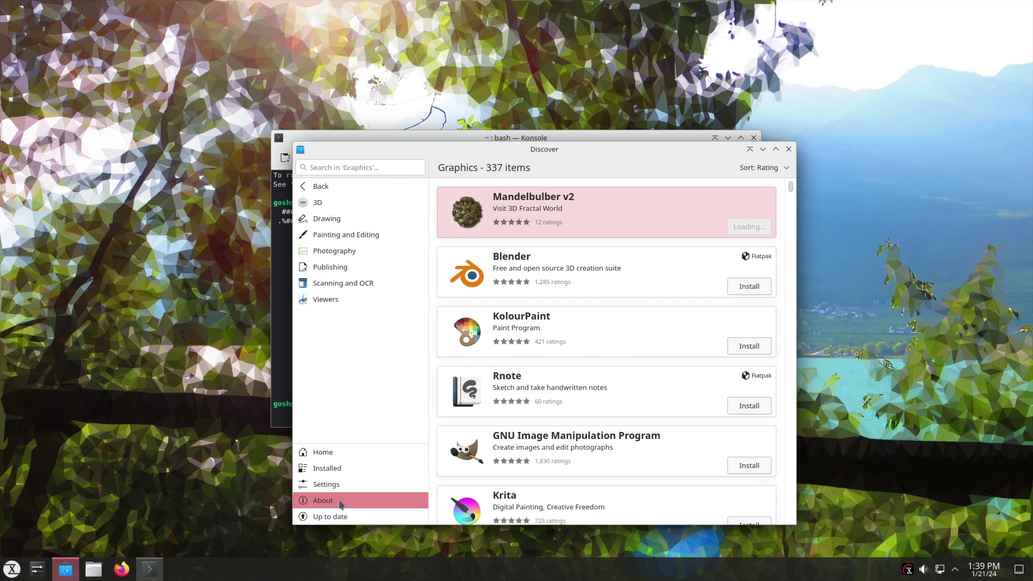
left_click(340, 501)
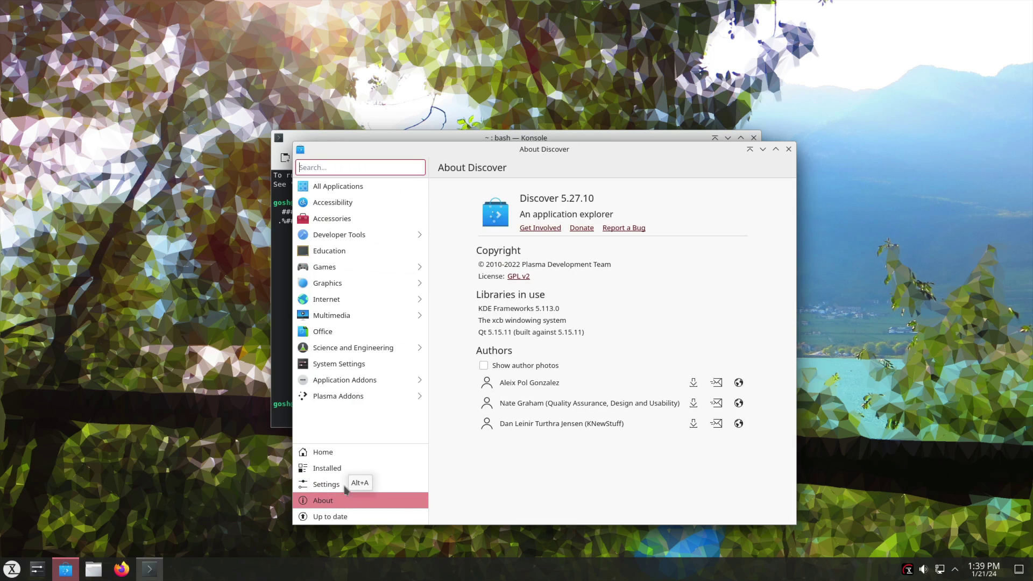
left_click(789, 149)
left_click_drag(495, 143, 505, 179)
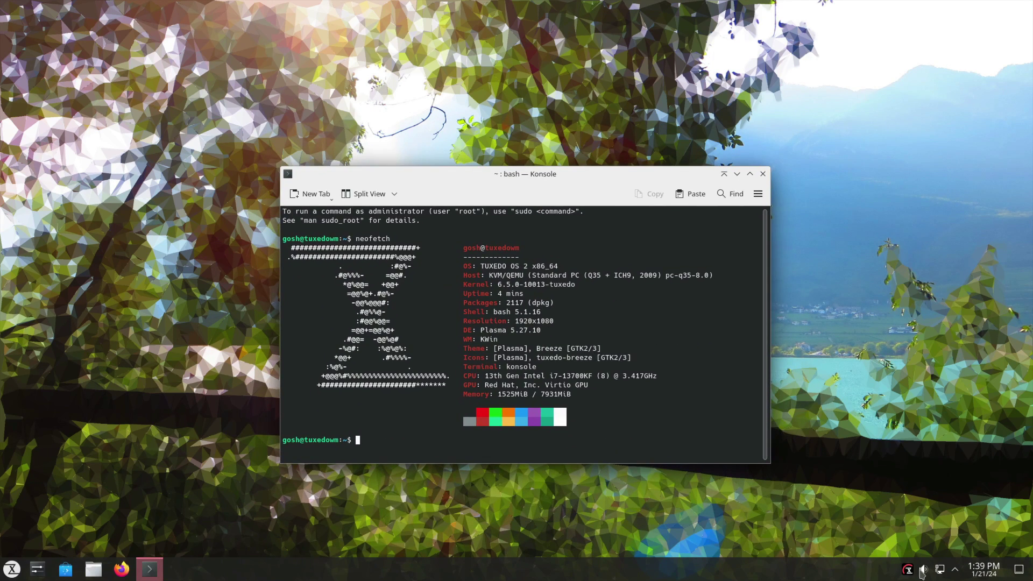
left_click(955, 569)
left_click(955, 570)
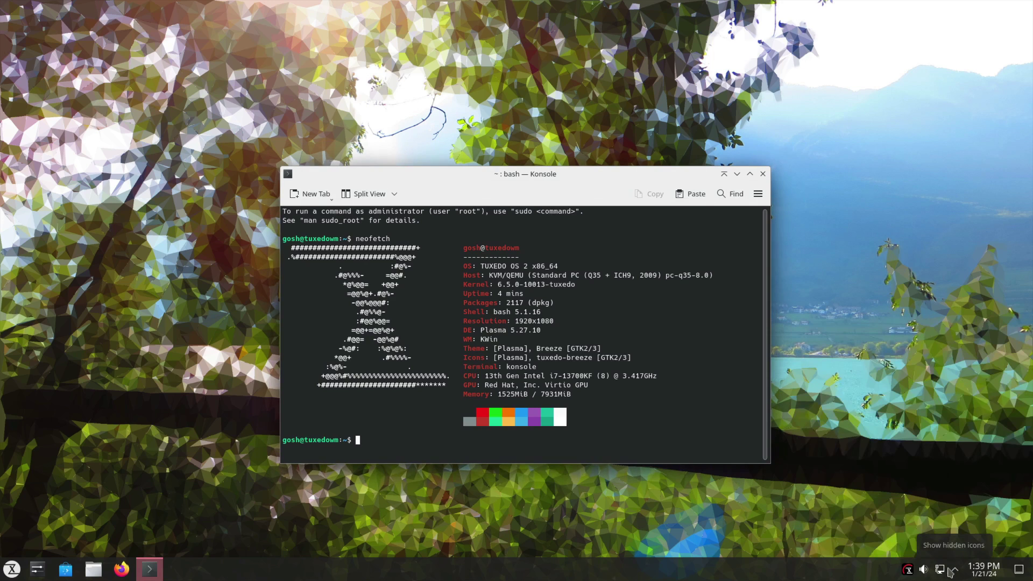
left_click(12, 569)
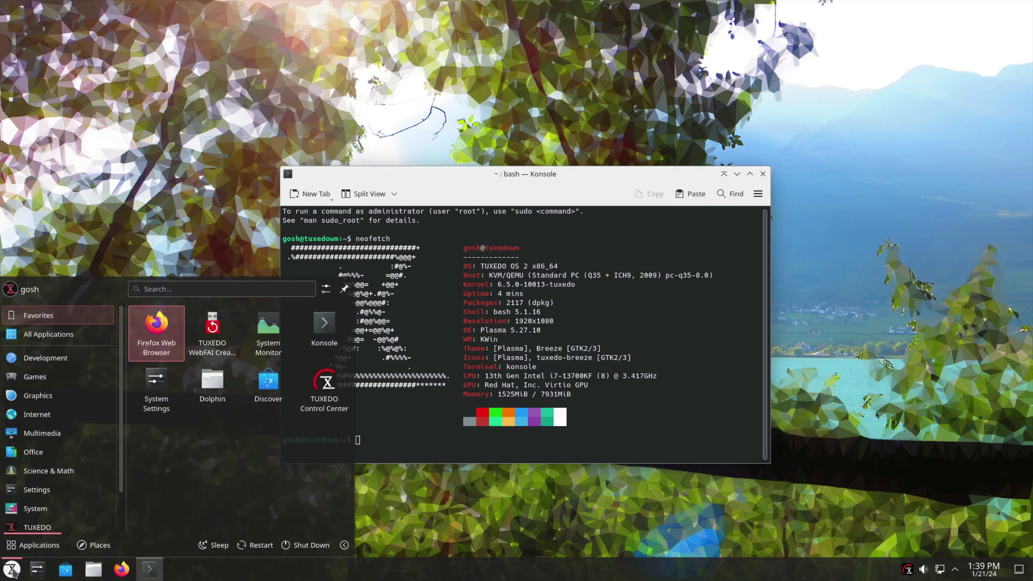
left_click(12, 569)
left_click(12, 569)
mouse_move(75, 421)
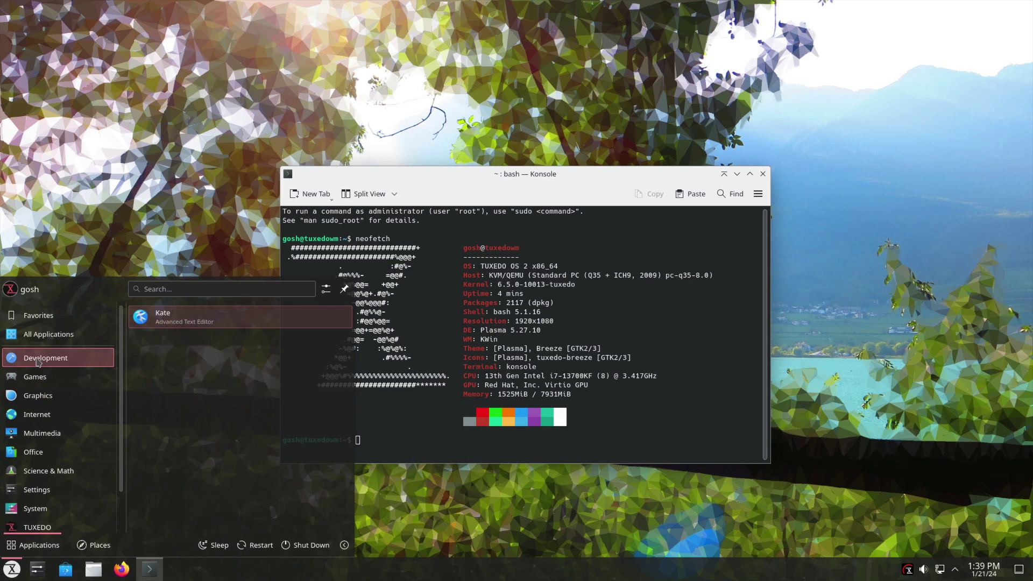
mouse_move(26, 475)
mouse_move(26, 508)
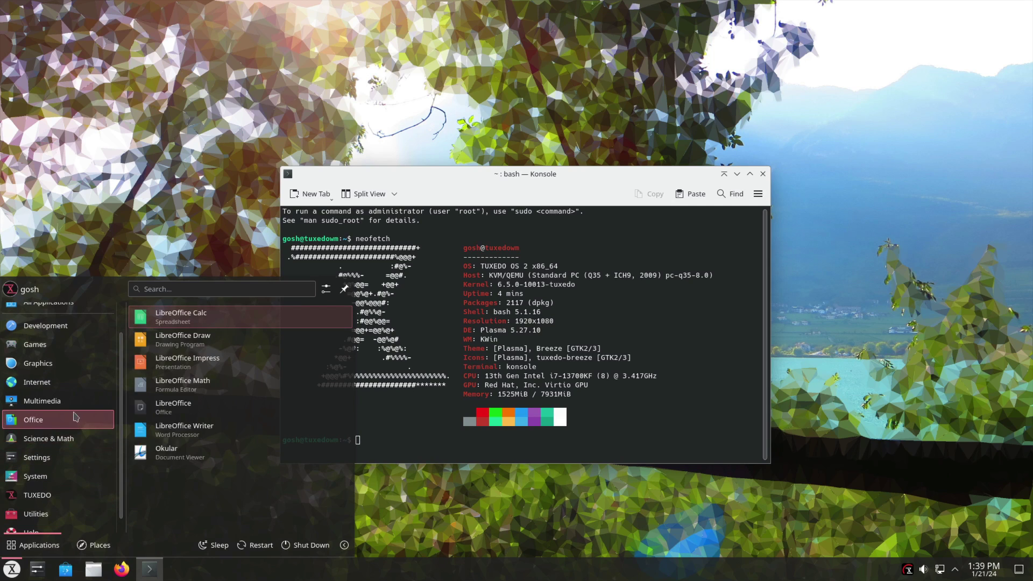
mouse_move(58, 459)
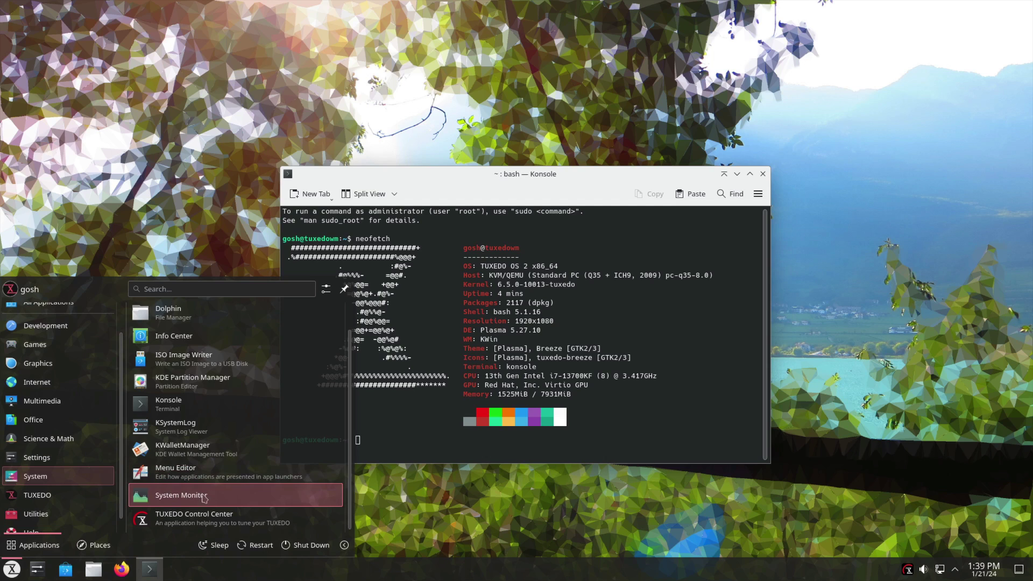
scroll(64, 476, "down", 1)
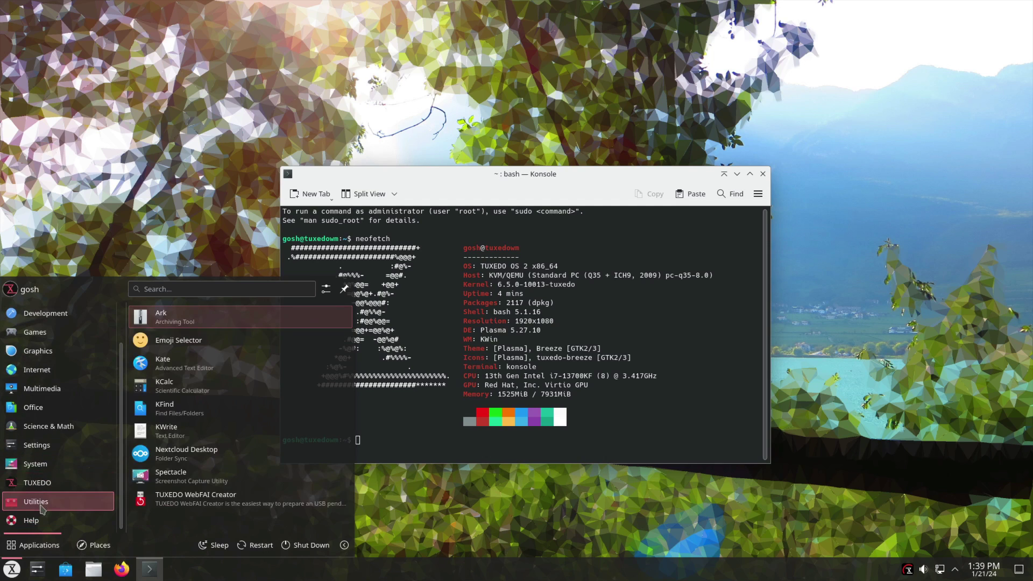
mouse_move(39, 524)
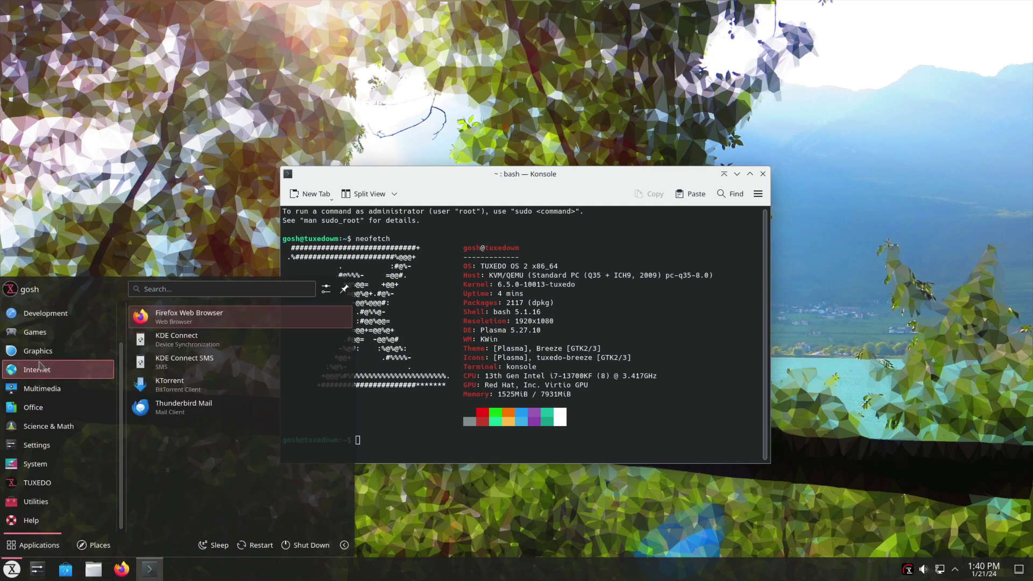
mouse_move(43, 390)
scroll(63, 443, "up", 3)
left_click(476, 356)
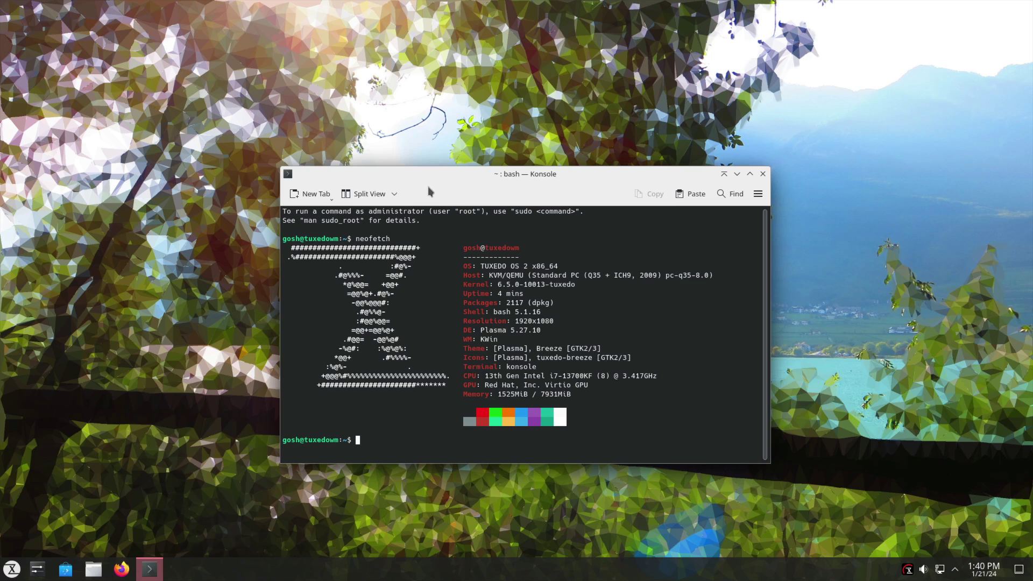
mouse_move(422, 177)
left_mouse_down()
mouse_move(437, 233)
mouse_move(427, 173)
left_mouse_up()
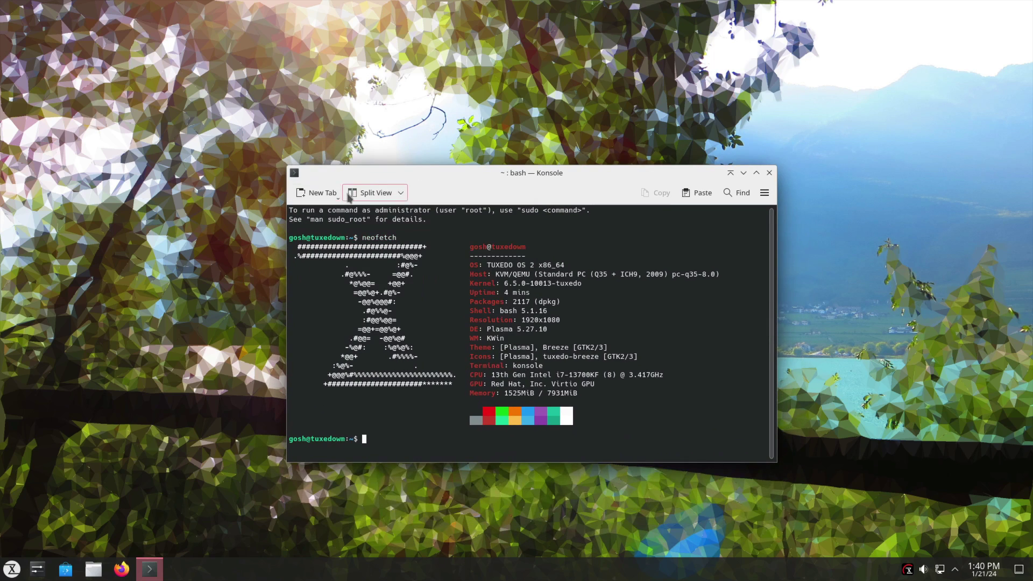
left_click(338, 198)
left_click(372, 213)
left_click_drag(469, 265, 274, 211)
left_click(477, 320)
left_click(12, 569)
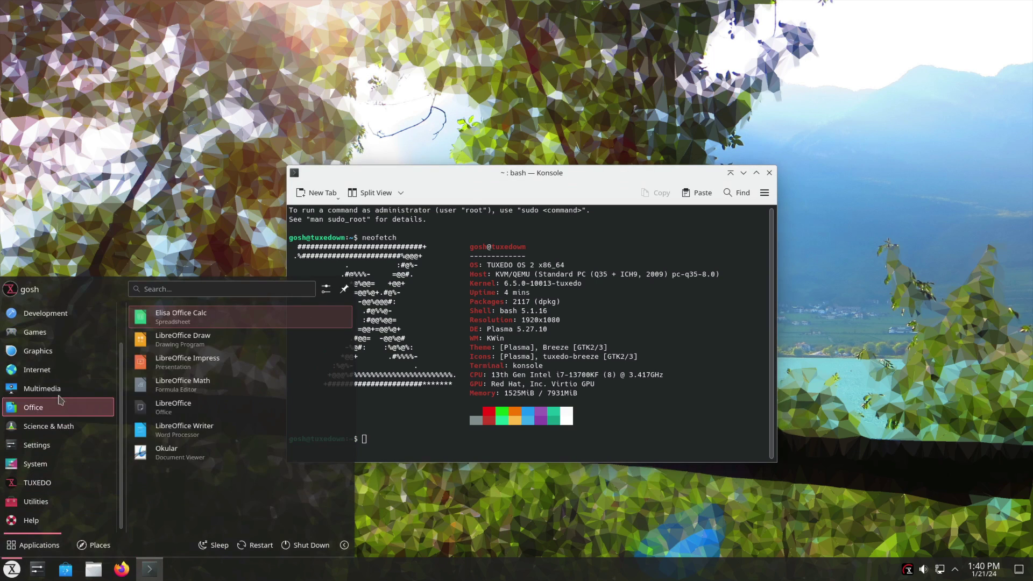
mouse_move(58, 368)
scroll(58, 368, "up", 2)
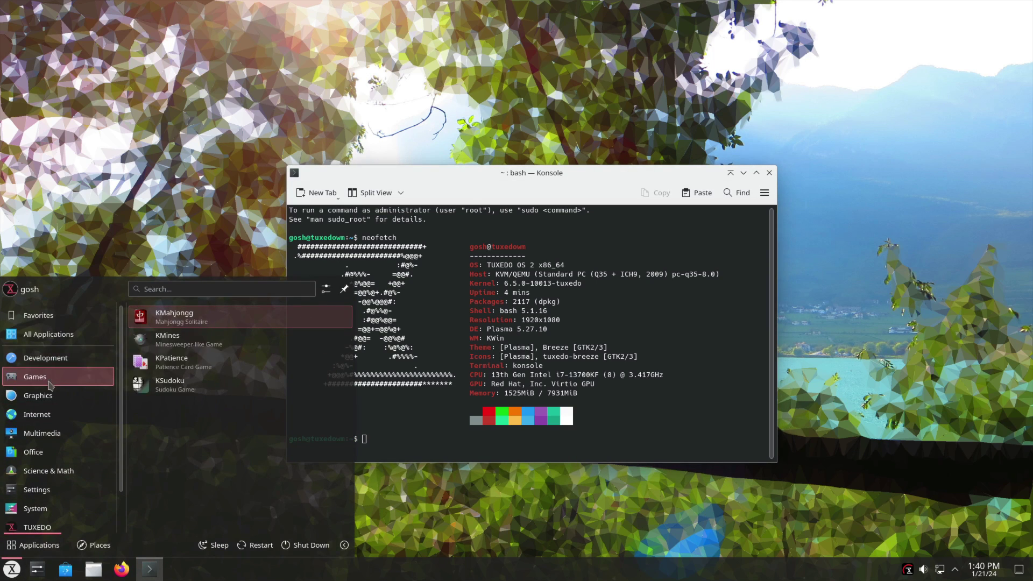
mouse_move(53, 494)
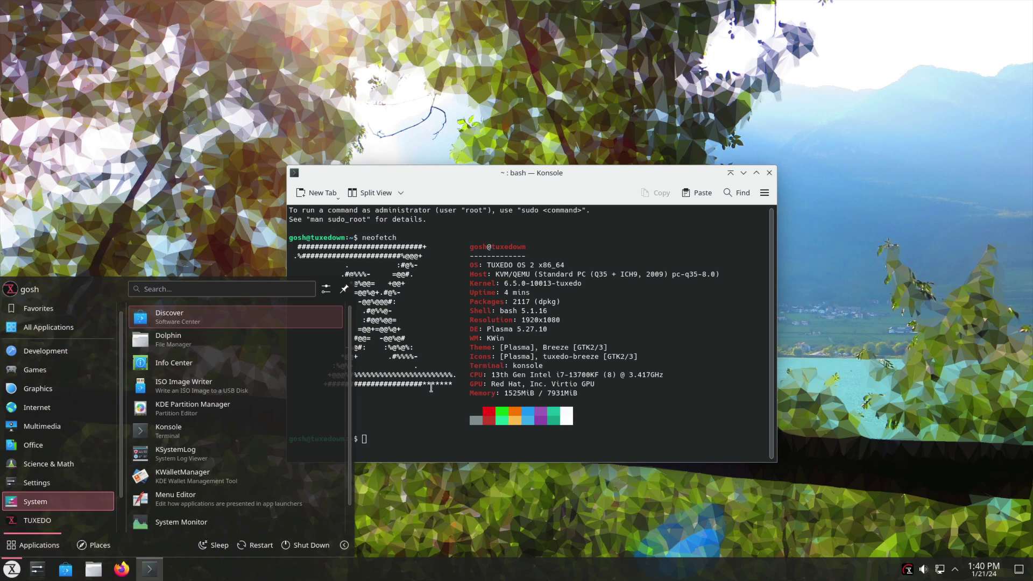
key("Escape")
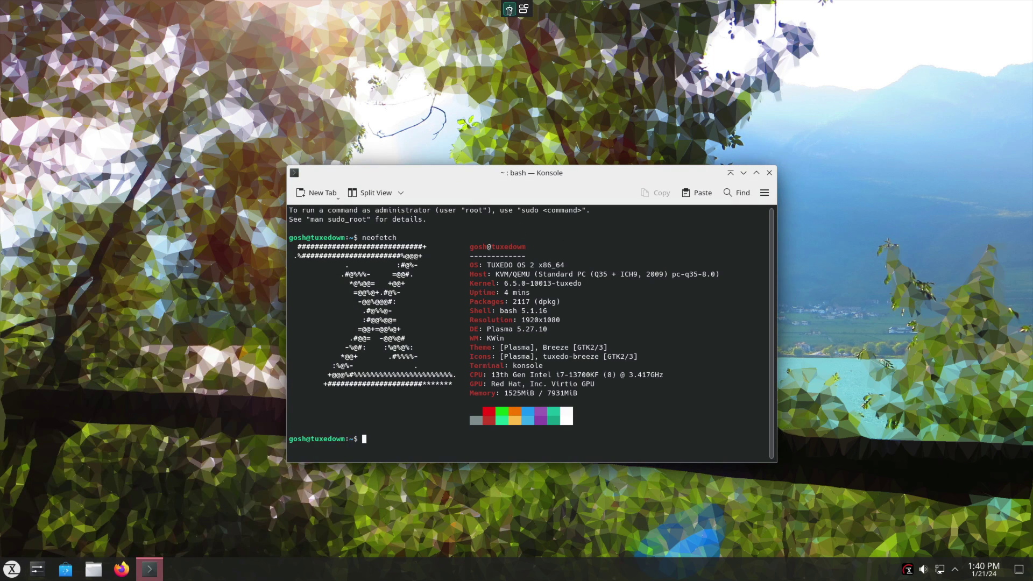